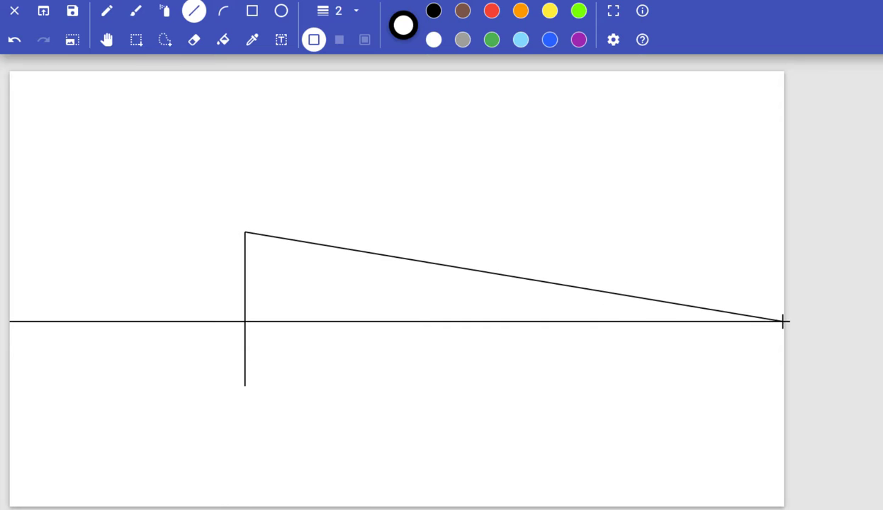
{"action": "left_click_drag", "start_coordinate": [244, 385], "coordinate": [778, 323]}
{"action": "left_click_drag", "start_coordinate": [245, 232], "coordinate": [11, 321]}
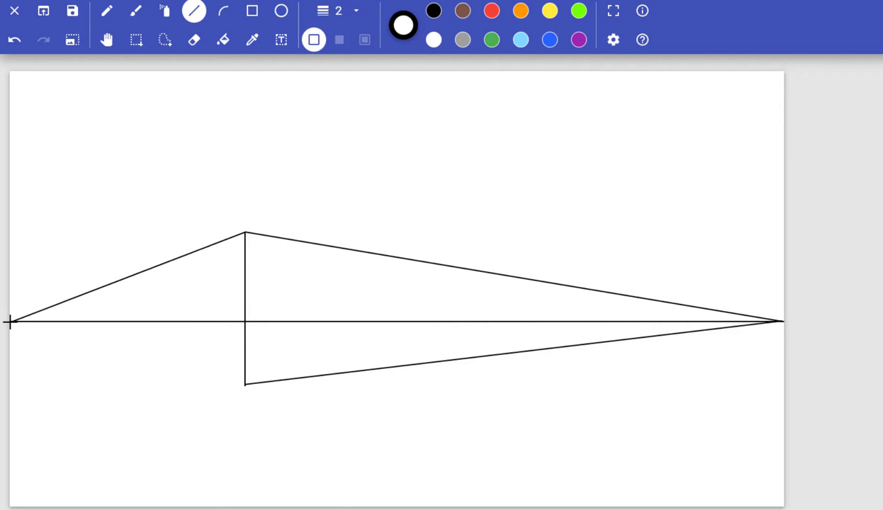
{"action": "left_click_drag", "start_coordinate": [245, 385], "coordinate": [11, 322]}
{"action": "key", "text": "ctrl+z"}
{"action": "key", "text": "ctrl+z"}
{"action": "key", "text": "ctrl+z"}
Connect the vertical corner edge's ends to both vanishing points and draw a vertical line closing each of the two walls
{"action": "left_click_drag", "start_coordinate": [245, 386], "coordinate": [783, 322]}
{"action": "left_click_drag", "start_coordinate": [244, 386], "coordinate": [11, 322]}
{"action": "mouse_move", "coordinate": [244, 232]}
{"action": "left_mouse_down"}
{"action": "mouse_move", "coordinate": [63, 292]}
{"action": "mouse_move", "coordinate": [11, 321]}
{"action": "left_mouse_up"}
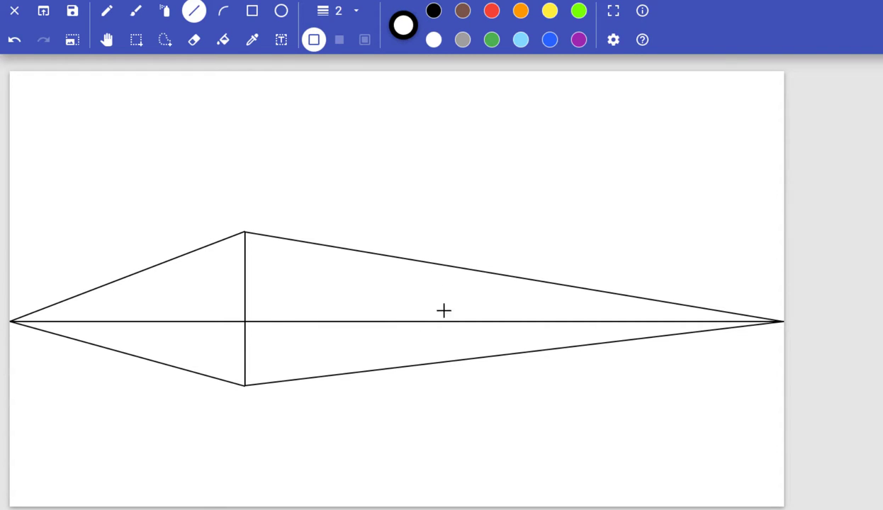
{"action": "left_click_drag", "start_coordinate": [445, 267], "coordinate": [445, 362]}
{"action": "left_click_drag", "start_coordinate": [131, 274], "coordinate": [132, 354]}
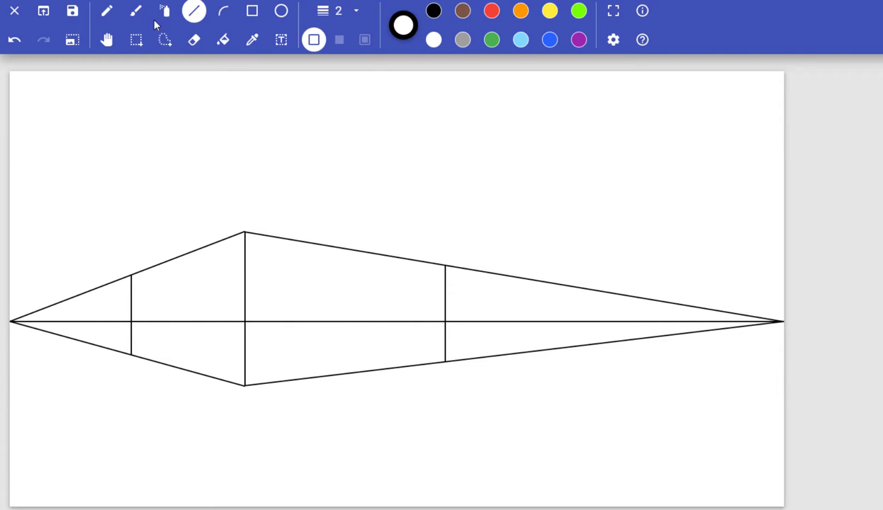
Erase the horizon line inside both box walls with a size 10 eraser, keeping it outside the box
{"action": "left_click", "coordinate": [194, 39]}
{"action": "left_click", "coordinate": [340, 10]}
{"action": "left_click", "coordinate": [333, 165]}
{"action": "left_click_drag", "start_coordinate": [250, 322], "coordinate": [394, 324]}
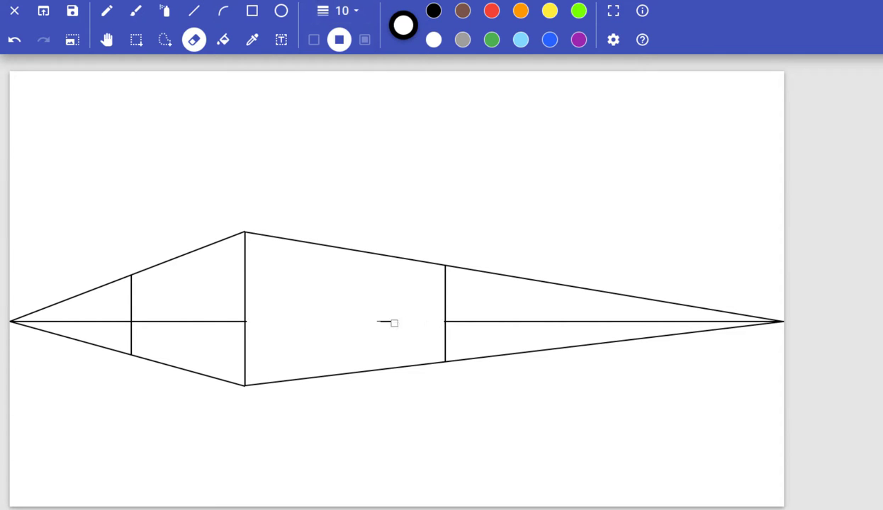
{"action": "left_click_drag", "start_coordinate": [241, 322], "coordinate": [81, 317]}
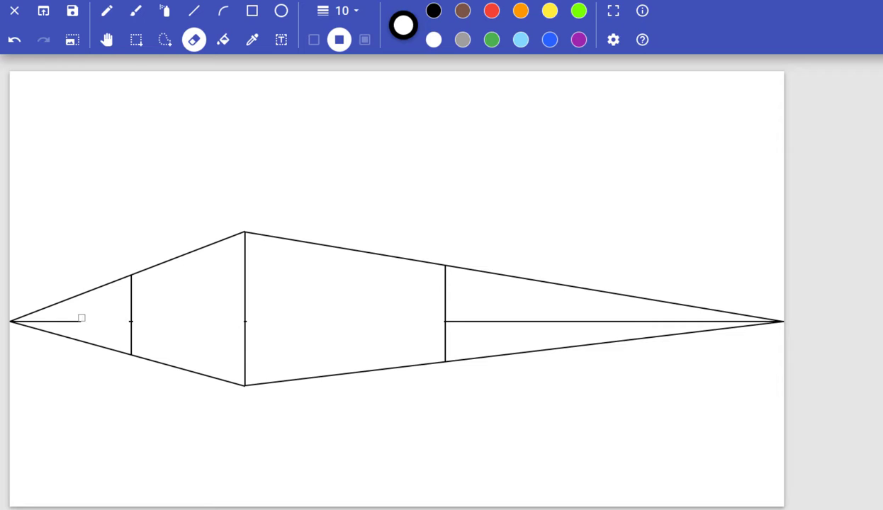
{"action": "key", "text": "ctrl+z"}
Erase the perspective guide lines that extend beyond both ends of the box toward the vanishing points
{"action": "mouse_move", "coordinate": [450, 266]}
{"action": "left_mouse_down"}
{"action": "mouse_move", "coordinate": [770, 316]}
{"action": "mouse_move", "coordinate": [751, 327]}
{"action": "mouse_move", "coordinate": [449, 361]}
{"action": "mouse_move", "coordinate": [512, 351]}
{"action": "left_mouse_up"}
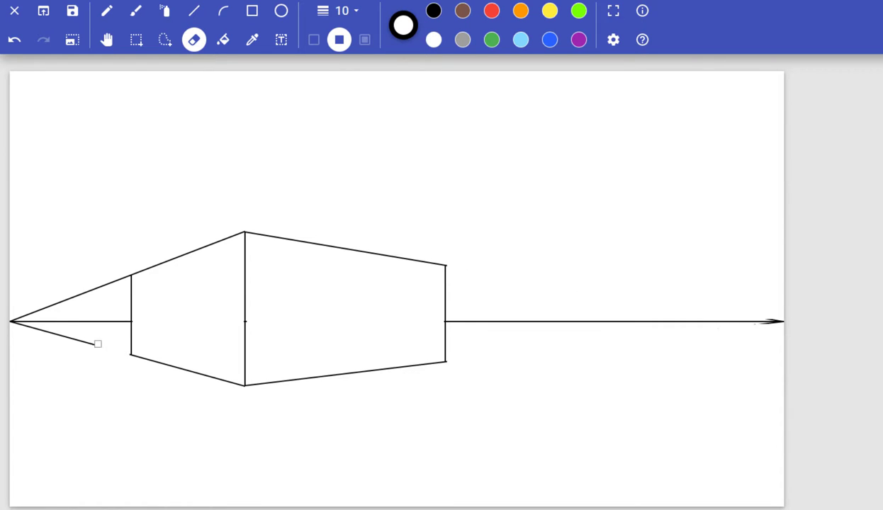
{"action": "left_click_drag", "start_coordinate": [97, 344], "coordinate": [15, 320]}
{"action": "left_click_drag", "start_coordinate": [124, 272], "coordinate": [17, 315]}
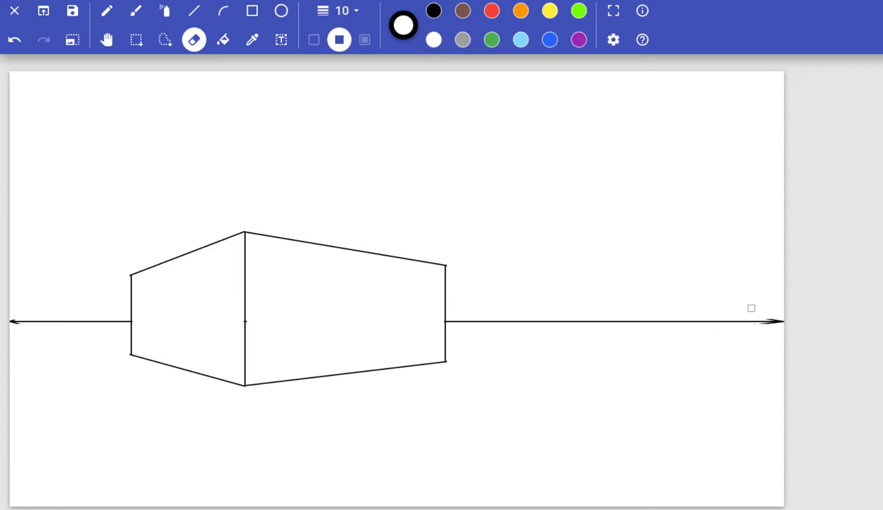
Draw crossing corner-to-corner diagonals on both walls with 1-pixel lines
{"action": "left_click", "coordinate": [194, 11]}
{"action": "left_click", "coordinate": [358, 13]}
{"action": "left_click", "coordinate": [345, 37]}
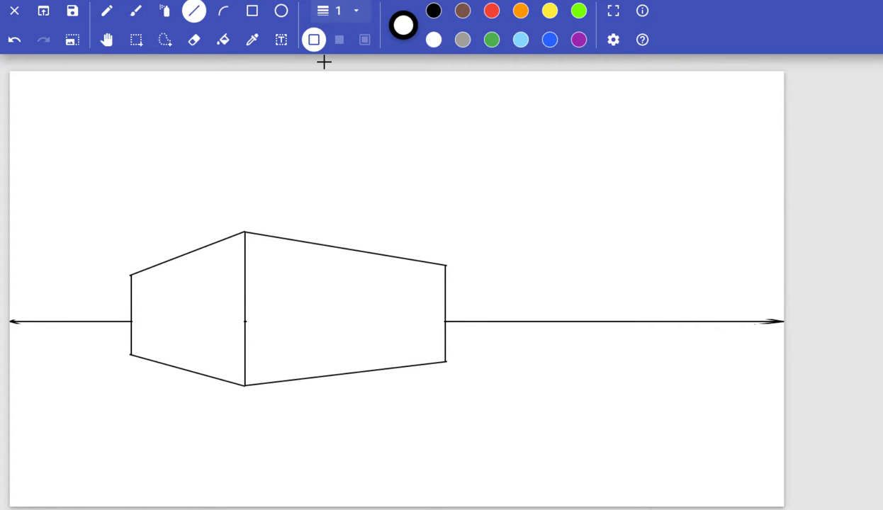
{"action": "left_click_drag", "start_coordinate": [131, 276], "coordinate": [244, 385]}
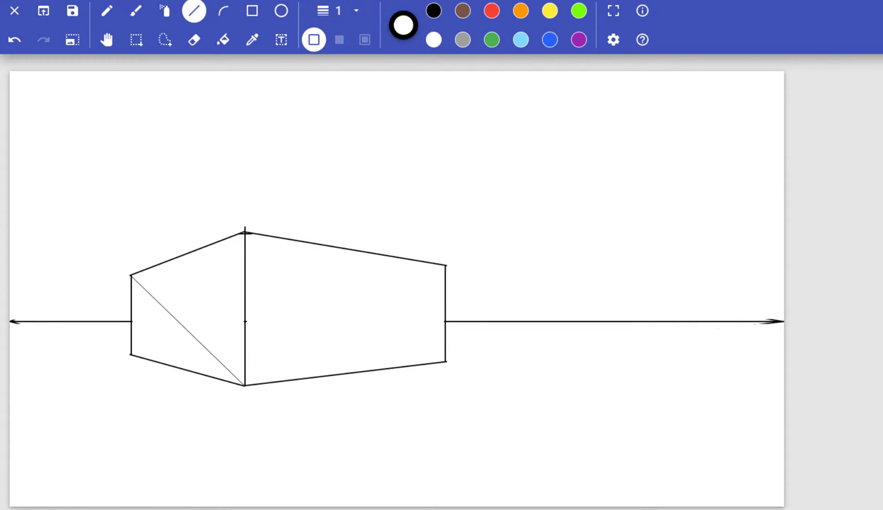
{"action": "left_click_drag", "start_coordinate": [244, 232], "coordinate": [131, 354]}
{"action": "left_click_drag", "start_coordinate": [244, 232], "coordinate": [444, 361]}
{"action": "left_click_drag", "start_coordinate": [445, 265], "coordinate": [244, 385]}
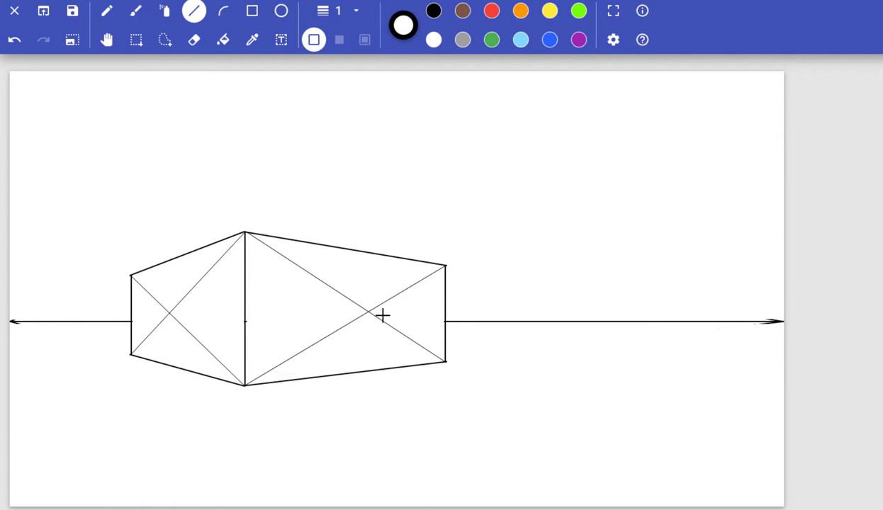
Draw the gable peak above the right wall's centre, its two roof slopes, the ridge to the left vanishing point and the rear slope
{"action": "mouse_move", "coordinate": [368, 311]}
{"action": "left_mouse_down"}
{"action": "mouse_move", "coordinate": [366, 138]}
{"action": "mouse_move", "coordinate": [366, 159]}
{"action": "mouse_move", "coordinate": [244, 233]}
{"action": "left_mouse_up"}
{"action": "left_click_drag", "start_coordinate": [367, 150], "coordinate": [445, 266]}
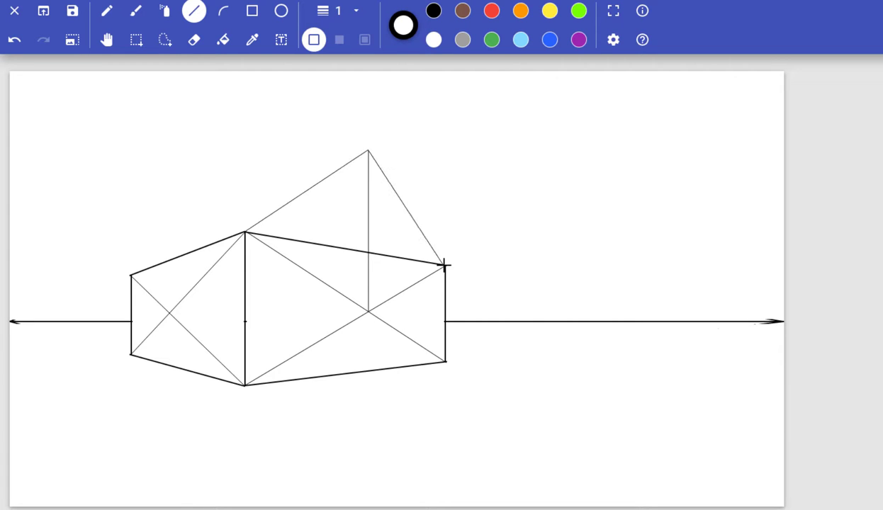
{"action": "left_click_drag", "start_coordinate": [367, 150], "coordinate": [12, 320]}
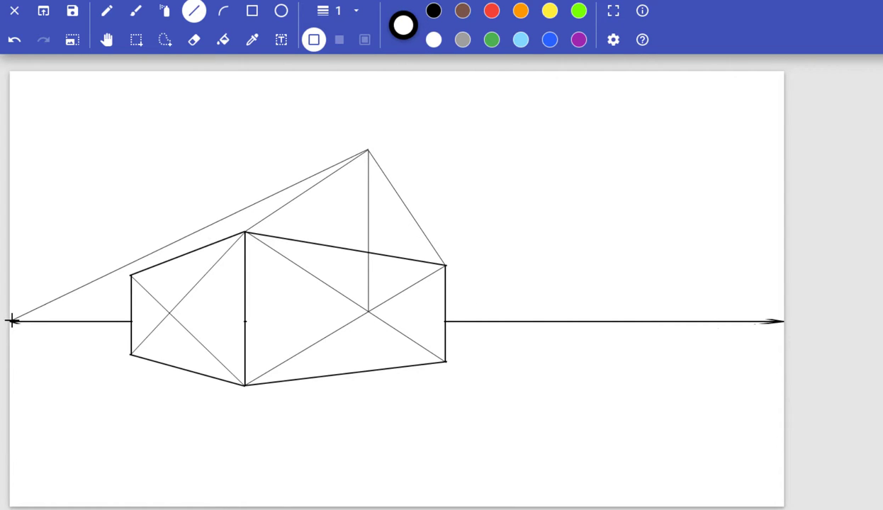
{"action": "left_click_drag", "start_coordinate": [129, 274], "coordinate": [183, 239]}
Erase the excess ridge line, the right wall's construction lines and its top edge with a size 10 eraser
{"action": "left_click", "coordinate": [193, 40]}
{"action": "scroll", "coordinate": [183, 239], "scroll_direction": "up", "scroll_amount": 3}
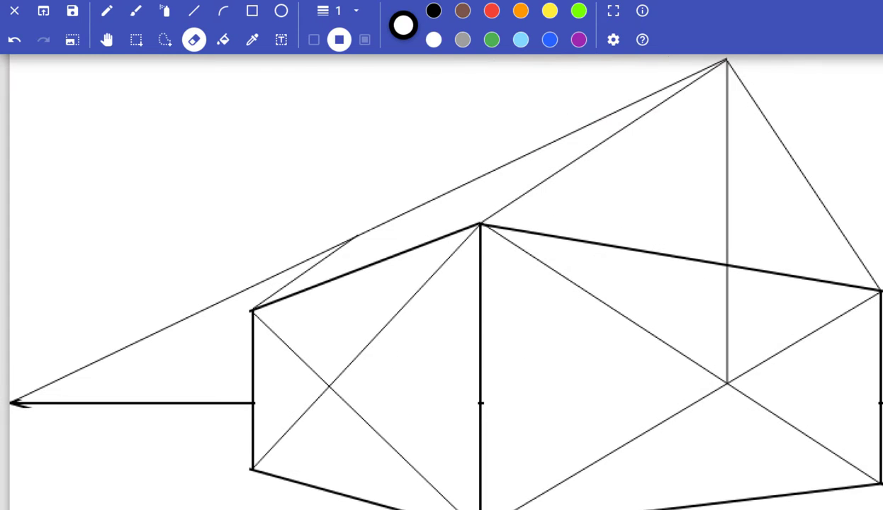
{"action": "left_click", "coordinate": [341, 11]}
{"action": "left_click_drag", "start_coordinate": [325, 244], "coordinate": [14, 400]}
{"action": "mouse_move", "coordinate": [726, 71]}
{"action": "left_mouse_down"}
{"action": "mouse_move", "coordinate": [739, 258]}
{"action": "mouse_move", "coordinate": [723, 275]}
{"action": "mouse_move", "coordinate": [751, 435]}
{"action": "mouse_move", "coordinate": [492, 237]}
{"action": "mouse_move", "coordinate": [873, 300]}
{"action": "mouse_move", "coordinate": [869, 469]}
{"action": "mouse_move", "coordinate": [504, 500]}
{"action": "left_mouse_up"}
{"action": "scroll", "coordinate": [756, 213], "scroll_direction": "down", "scroll_amount": 3}
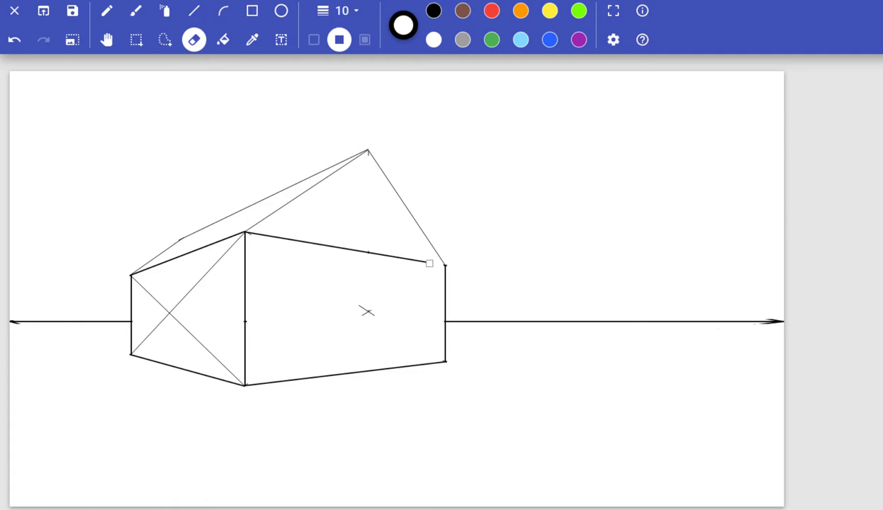
{"action": "left_click_drag", "start_coordinate": [429, 263], "coordinate": [243, 230]}
Retrace the gable slopes, ridge and rear roof slope with 3-pixel lines
{"action": "left_click", "coordinate": [342, 10]}
{"action": "left_click", "coordinate": [339, 61]}
{"action": "left_click", "coordinate": [194, 10]}
{"action": "mouse_move", "coordinate": [446, 264]}
{"action": "left_mouse_down"}
{"action": "mouse_move", "coordinate": [368, 150]}
{"action": "mouse_move", "coordinate": [245, 231]}
{"action": "left_mouse_up"}
{"action": "left_click_drag", "start_coordinate": [131, 275], "coordinate": [181, 238]}
{"action": "left_click_drag", "start_coordinate": [182, 238], "coordinate": [367, 150]}
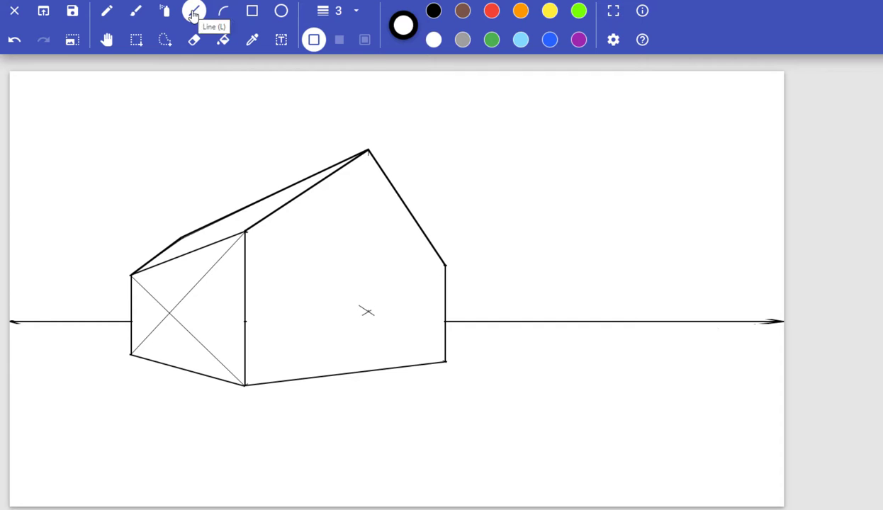
Draw a 1-pixel guide line from the right vanishing point across the front wall and add two vertical door sides below it
{"action": "left_click", "coordinate": [340, 10]}
{"action": "left_click", "coordinate": [339, 28]}
{"action": "left_click_drag", "start_coordinate": [783, 321], "coordinate": [245, 308]}
{"action": "left_click_drag", "start_coordinate": [351, 310], "coordinate": [351, 369]}
{"action": "left_click_drag", "start_coordinate": [381, 312], "coordinate": [381, 367]}
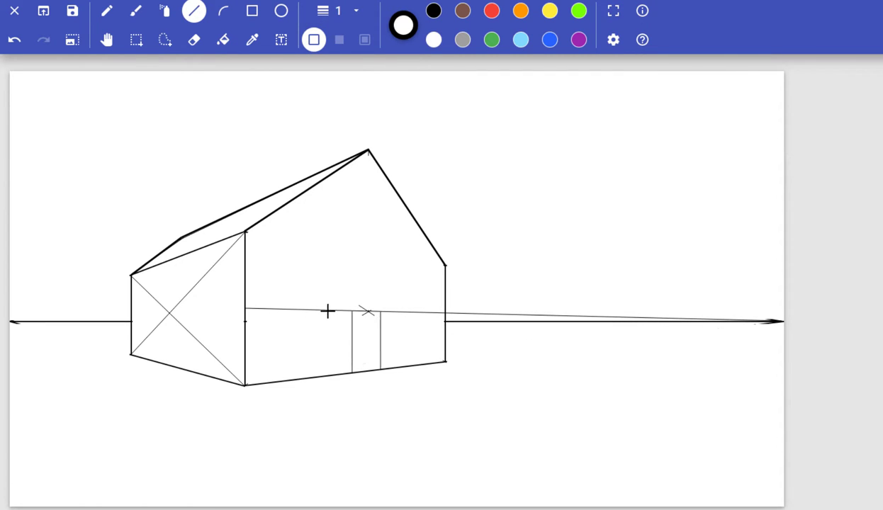
Sketch a four-sided window on each side of the front door with thin lines, extending above and below the guide line
{"action": "left_click_drag", "start_coordinate": [327, 311], "coordinate": [328, 342]}
{"action": "mouse_move", "coordinate": [273, 309]}
{"action": "left_mouse_down"}
{"action": "mouse_move", "coordinate": [273, 342]}
{"action": "mouse_move", "coordinate": [778, 321]}
{"action": "mouse_move", "coordinate": [329, 343]}
{"action": "left_mouse_up"}
{"action": "left_click_drag", "start_coordinate": [394, 312], "coordinate": [393, 337]}
{"action": "mouse_move", "coordinate": [428, 313]}
{"action": "left_mouse_down"}
{"action": "mouse_move", "coordinate": [429, 330]}
{"action": "mouse_move", "coordinate": [778, 321]}
{"action": "mouse_move", "coordinate": [429, 336]}
{"action": "left_mouse_up"}
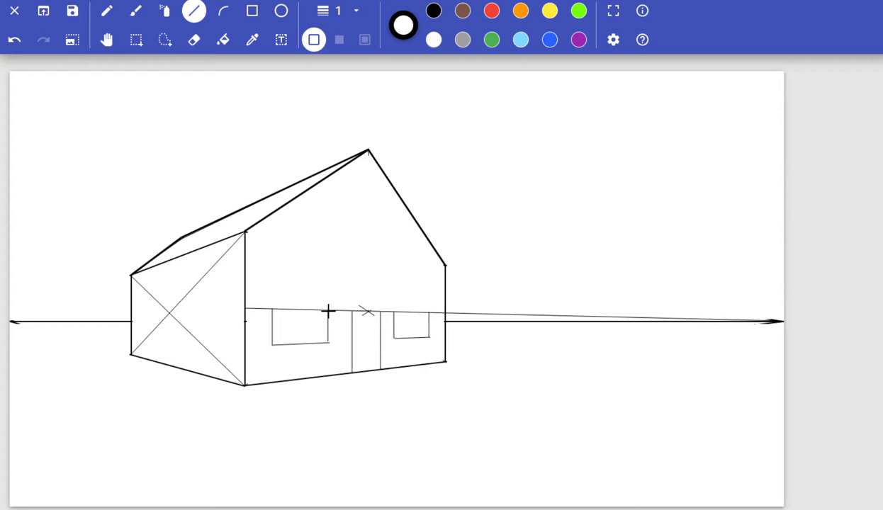
{"action": "left_click_drag", "start_coordinate": [328, 311], "coordinate": [328, 288]}
{"action": "left_click_drag", "start_coordinate": [272, 309], "coordinate": [272, 285]}
{"action": "mouse_move", "coordinate": [272, 286]}
{"action": "left_mouse_down"}
{"action": "mouse_move", "coordinate": [780, 321]}
{"action": "mouse_move", "coordinate": [328, 290]}
{"action": "left_mouse_up"}
{"action": "mouse_move", "coordinate": [393, 312]}
{"action": "left_mouse_down"}
{"action": "mouse_move", "coordinate": [394, 294]}
{"action": "mouse_move", "coordinate": [428, 296]}
{"action": "left_mouse_up"}
{"action": "mouse_move", "coordinate": [394, 295]}
{"action": "left_mouse_down"}
{"action": "mouse_move", "coordinate": [467, 300]}
{"action": "mouse_move", "coordinate": [429, 298]}
{"action": "left_mouse_up"}
Retrace both front windows and the door outline with 3-pixel lines
{"action": "left_click", "coordinate": [346, 9]}
{"action": "left_click", "coordinate": [336, 54]}
{"action": "mouse_move", "coordinate": [328, 290]}
{"action": "left_mouse_down"}
{"action": "mouse_move", "coordinate": [329, 345]}
{"action": "mouse_move", "coordinate": [272, 286]}
{"action": "mouse_move", "coordinate": [272, 345]}
{"action": "left_mouse_up"}
{"action": "left_click_drag", "start_coordinate": [273, 345], "coordinate": [327, 342]}
{"action": "mouse_move", "coordinate": [394, 295]}
{"action": "left_mouse_down"}
{"action": "mouse_move", "coordinate": [428, 298]}
{"action": "mouse_move", "coordinate": [429, 335]}
{"action": "left_mouse_up"}
{"action": "left_click_drag", "start_coordinate": [429, 336], "coordinate": [393, 338]}
{"action": "left_click_drag", "start_coordinate": [394, 338], "coordinate": [380, 312]}
{"action": "left_click_drag", "start_coordinate": [380, 312], "coordinate": [380, 368]}
{"action": "left_click_drag", "start_coordinate": [353, 312], "coordinate": [353, 372]}
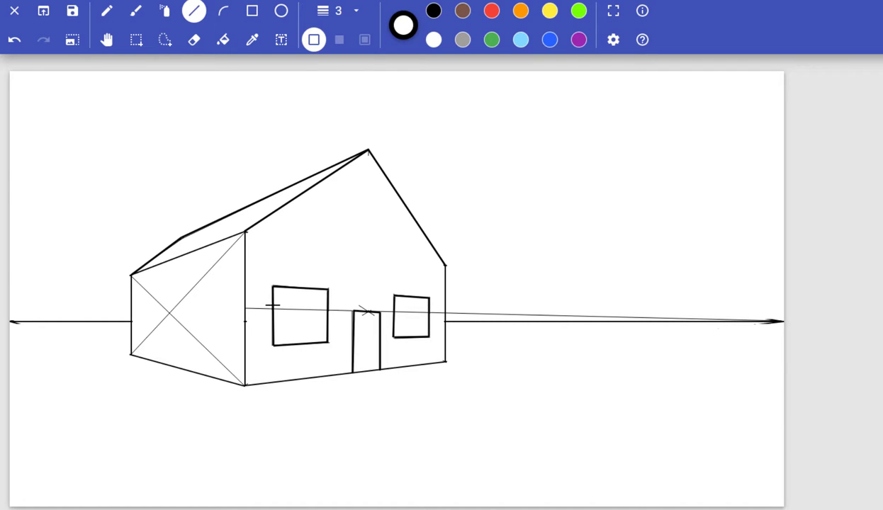
Erase the guide line across the front wall and out to the right vanishing point with a size 8 eraser
{"action": "left_click", "coordinate": [194, 39]}
{"action": "left_click", "coordinate": [336, 14]}
{"action": "left_click", "coordinate": [336, 111]}
{"action": "left_click_drag", "start_coordinate": [278, 310], "coordinate": [293, 311]}
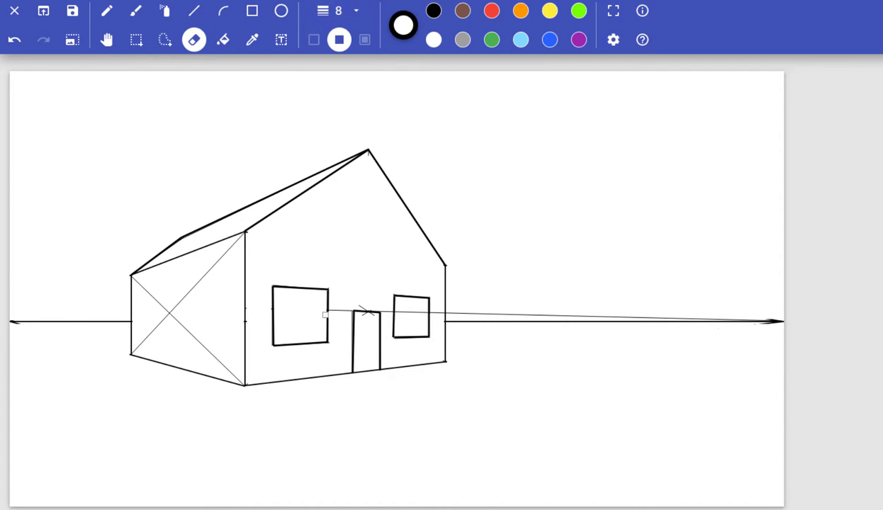
{"action": "scroll", "coordinate": [367, 312], "scroll_direction": "up", "scroll_amount": 5}
{"action": "left_click_drag", "start_coordinate": [708, 196], "coordinate": [732, 199]}
{"action": "left_click_drag", "start_coordinate": [715, 214], "coordinate": [757, 206]}
{"action": "left_click_drag", "start_coordinate": [786, 207], "coordinate": [842, 209]}
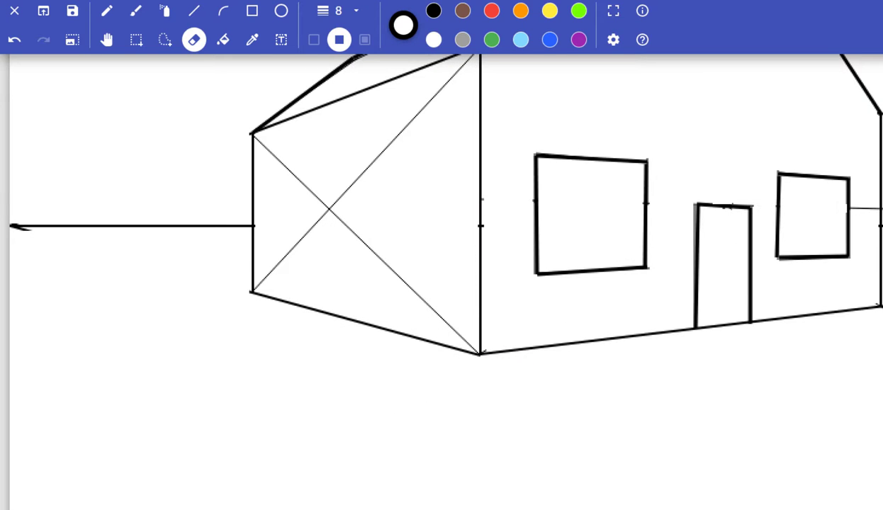
{"action": "scroll", "coordinate": [844, 209], "scroll_direction": "right", "scroll_amount": 6}
{"action": "left_click_drag", "start_coordinate": [442, 209], "coordinate": [877, 223]}
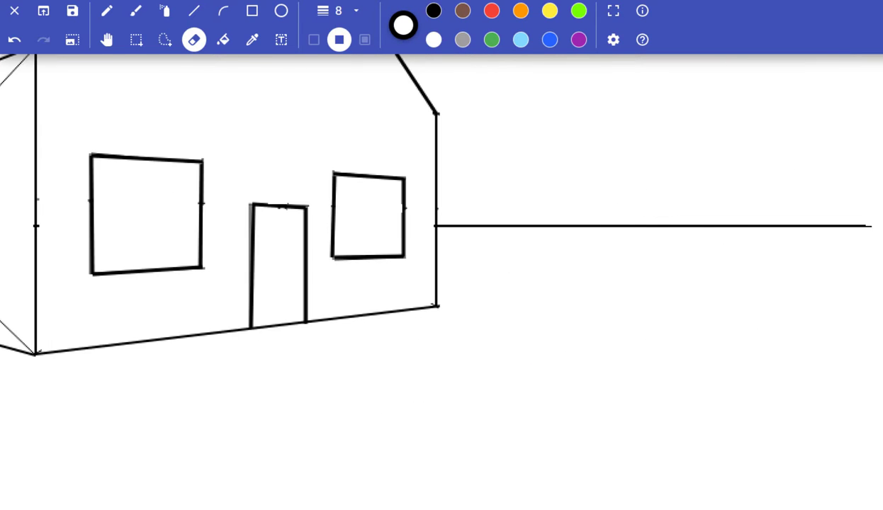
{"action": "left_click", "coordinate": [338, 14]}
{"action": "left_click", "coordinate": [339, 60]}
{"action": "left_click", "coordinate": [194, 11]}
{"action": "left_click_drag", "start_coordinate": [743, 226], "coordinate": [880, 225]}
{"action": "key", "text": "ctrl+z"}
{"action": "left_click", "coordinate": [338, 12]}
{"action": "left_click", "coordinate": [338, 37]}
{"action": "key", "text": "ctrl+z"}
{"action": "scroll", "coordinate": [389, 384], "scroll_direction": "down", "scroll_amount": 3}
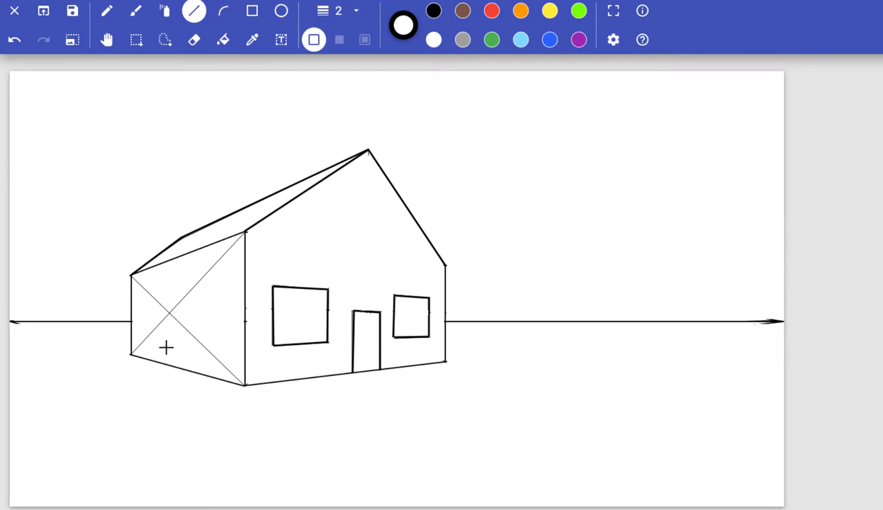
Sketch a garage door on the left wall with 1-pixel lines, aligning its top edge with the left vanishing point
{"action": "key", "text": "minus"}
{"action": "mouse_move", "coordinate": [13, 321]}
{"action": "left_mouse_down"}
{"action": "mouse_move", "coordinate": [209, 270]}
{"action": "mouse_move", "coordinate": [175, 298]}
{"action": "mouse_move", "coordinate": [200, 291]}
{"action": "mouse_move", "coordinate": [199, 372]}
{"action": "left_mouse_up"}
{"action": "left_click_drag", "start_coordinate": [147, 298], "coordinate": [149, 358]}
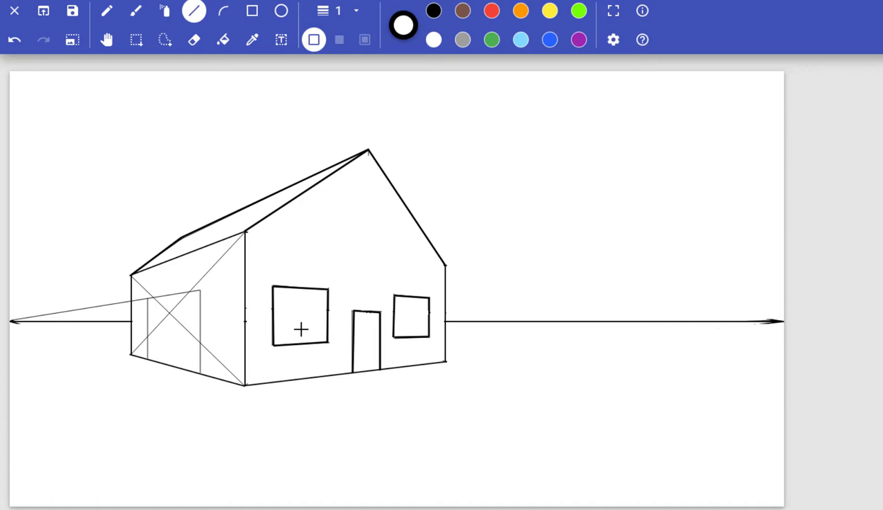
Erase the crossing diagonals on the left wall with a size 8 eraser, keeping the garage door outline
{"action": "left_click", "coordinate": [195, 39]}
{"action": "left_click", "coordinate": [342, 13]}
{"action": "left_click", "coordinate": [339, 209]}
{"action": "scroll", "coordinate": [333, 219], "scroll_direction": "up", "scroll_amount": 3}
{"action": "scroll", "coordinate": [319, 213], "scroll_direction": "down", "scroll_amount": 5}
{"action": "mouse_move", "coordinate": [301, 182]}
{"action": "left_mouse_down"}
{"action": "mouse_move", "coordinate": [331, 209]}
{"action": "mouse_move", "coordinate": [361, 175]}
{"action": "left_mouse_up"}
{"action": "mouse_move", "coordinate": [333, 211]}
{"action": "left_mouse_down"}
{"action": "mouse_move", "coordinate": [392, 266]}
{"action": "mouse_move", "coordinate": [315, 225]}
{"action": "mouse_move", "coordinate": [254, 281]}
{"action": "left_mouse_up"}
{"action": "left_click_drag", "start_coordinate": [293, 173], "coordinate": [253, 138]}
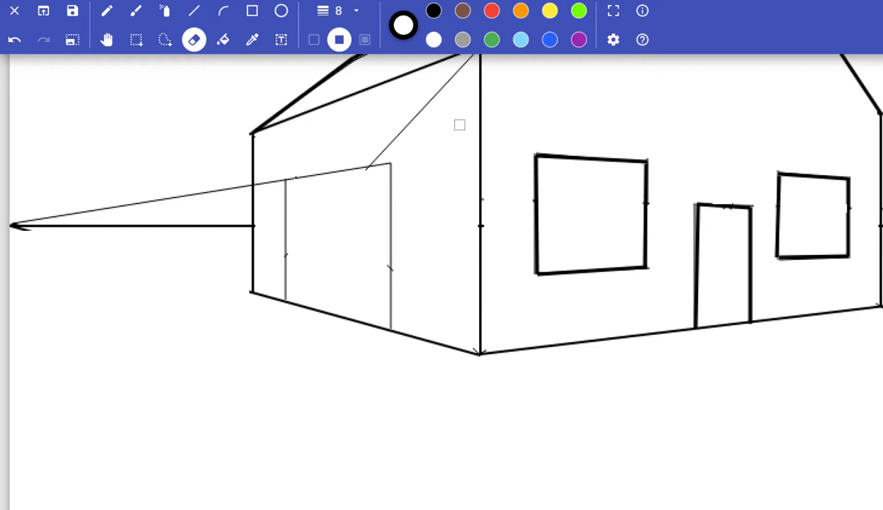
{"action": "left_click_drag", "start_coordinate": [368, 161], "coordinate": [467, 62]}
Retrace the garage door's top and side edges with thicker lines
{"action": "left_click", "coordinate": [343, 11]}
{"action": "left_click", "coordinate": [339, 83]}
{"action": "left_click", "coordinate": [194, 11]}
{"action": "mouse_move", "coordinate": [284, 180]}
{"action": "left_mouse_down"}
{"action": "mouse_move", "coordinate": [285, 300]}
{"action": "mouse_move", "coordinate": [392, 164]}
{"action": "left_mouse_up"}
{"action": "left_click_drag", "start_coordinate": [392, 163], "coordinate": [390, 330]}
Erase the guide line running from the garage door to the left vanishing point
{"action": "left_click", "coordinate": [194, 40]}
{"action": "left_click_drag", "start_coordinate": [280, 182], "coordinate": [32, 215]}
{"action": "left_click", "coordinate": [339, 10]}
{"action": "left_click", "coordinate": [339, 165]}
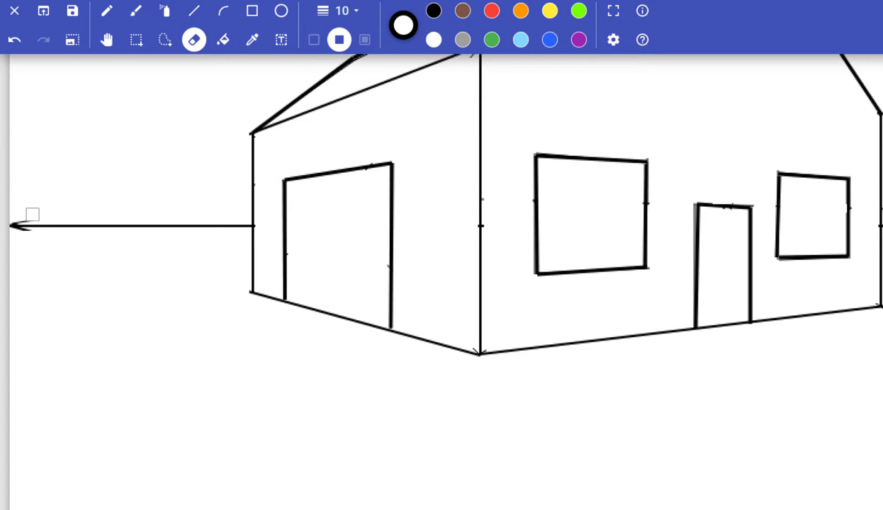
Draw a narrow four-sided window near the garage door's top with 2-pixel lines and add a small round knob to the front door
{"action": "scroll", "coordinate": [32, 214], "scroll_direction": "down", "scroll_amount": 5}
{"action": "left_click", "coordinate": [194, 10]}
{"action": "key", "text": "ctrl+z"}
{"action": "left_click_drag", "start_coordinate": [150, 306], "coordinate": [195, 303]}
{"action": "left_click", "coordinate": [340, 11]}
{"action": "left_click", "coordinate": [339, 56]}
{"action": "mouse_move", "coordinate": [195, 303]}
{"action": "left_mouse_down"}
{"action": "mouse_move", "coordinate": [195, 320]}
{"action": "mouse_move", "coordinate": [152, 320]}
{"action": "left_mouse_up"}
{"action": "left_click_drag", "start_coordinate": [152, 320], "coordinate": [152, 306]}
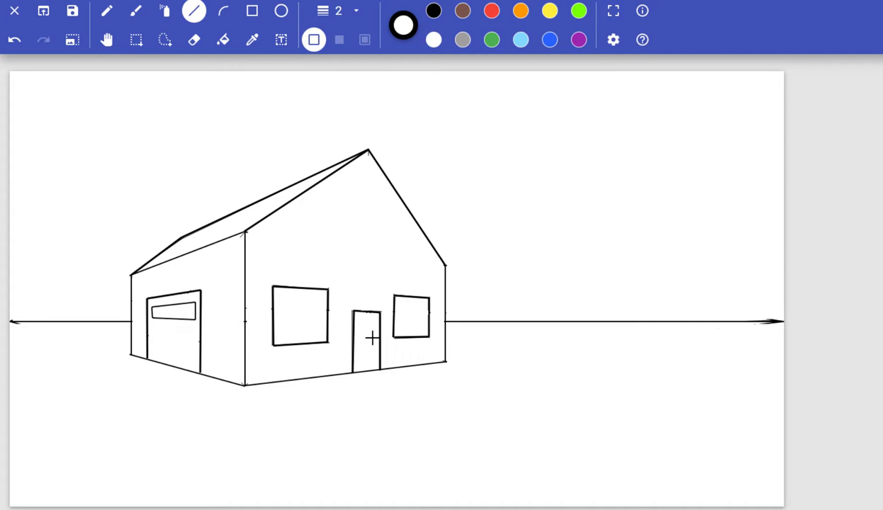
{"action": "left_click", "coordinate": [281, 11]}
{"action": "left_click_drag", "start_coordinate": [373, 340], "coordinate": [378, 345]}
Draw a vertical edge below the horizon to the right of the house and connect both its ends to the right vanishing point
{"action": "left_click", "coordinate": [194, 11]}
{"action": "left_click_drag", "start_coordinate": [645, 345], "coordinate": [645, 420]}
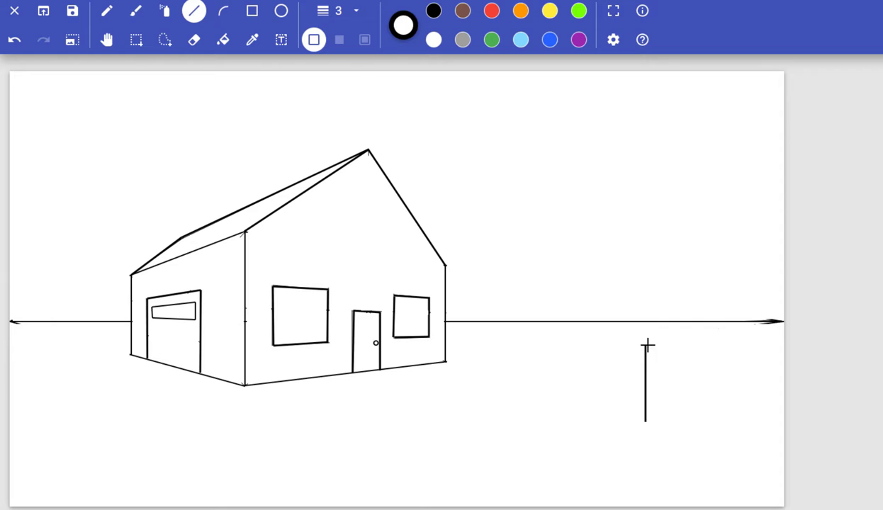
{"action": "left_click_drag", "start_coordinate": [644, 346], "coordinate": [782, 321]}
{"action": "left_click_drag", "start_coordinate": [645, 420], "coordinate": [782, 322]}
Draw the new box's left face with 1-pixel guides retraced at 3 pixels, and close its top and far end
{"action": "left_click", "coordinate": [338, 11]}
{"action": "mouse_move", "coordinate": [645, 346]}
{"action": "left_mouse_down"}
{"action": "mouse_move", "coordinate": [161, 294]}
{"action": "mouse_move", "coordinate": [14, 321]}
{"action": "mouse_move", "coordinate": [571, 340]}
{"action": "left_mouse_up"}
{"action": "mouse_move", "coordinate": [644, 420]}
{"action": "left_mouse_down"}
{"action": "mouse_move", "coordinate": [148, 340]}
{"action": "mouse_move", "coordinate": [570, 412]}
{"action": "left_mouse_up"}
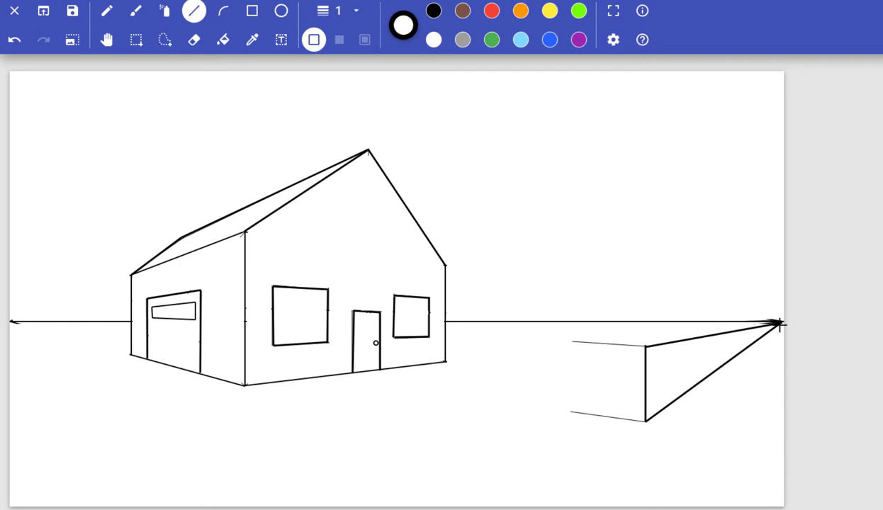
{"action": "left_click", "coordinate": [336, 12]}
{"action": "mouse_move", "coordinate": [572, 342]}
{"action": "left_mouse_down"}
{"action": "mouse_move", "coordinate": [573, 412]}
{"action": "mouse_move", "coordinate": [645, 345]}
{"action": "left_mouse_up"}
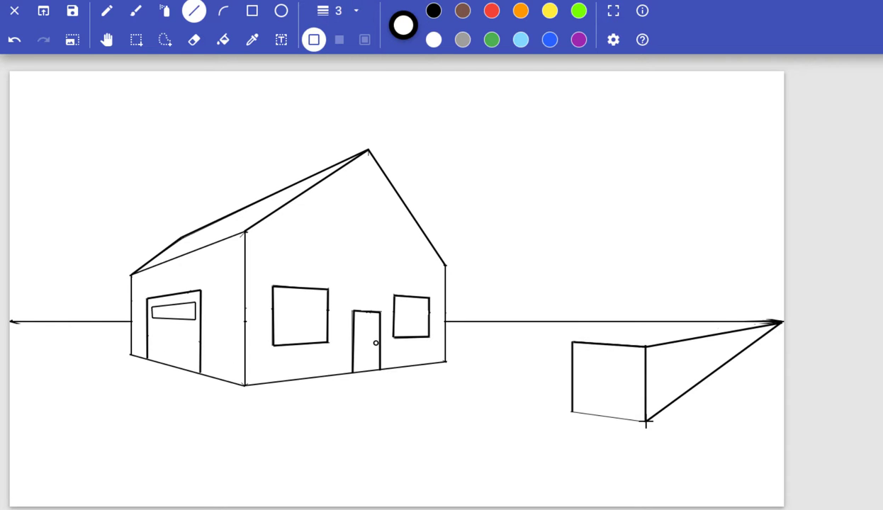
{"action": "left_click_drag", "start_coordinate": [644, 421], "coordinate": [572, 412]}
{"action": "left_click_drag", "start_coordinate": [573, 342], "coordinate": [777, 322]}
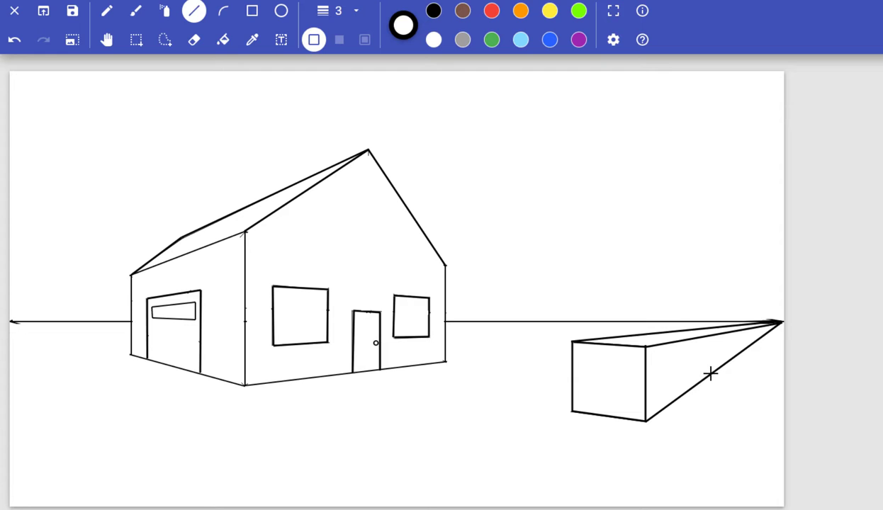
{"action": "left_click_drag", "start_coordinate": [717, 354], "coordinate": [719, 335]}
Erase the new box's guide lines between its far end and the right vanishing point with a size 7 eraser
{"action": "left_click", "coordinate": [866, 497]}
{"action": "left_click_drag", "start_coordinate": [879, 248], "coordinate": [879, 417]}
{"action": "left_click_drag", "start_coordinate": [496, 507], "coordinate": [740, 508]}
{"action": "left_click", "coordinate": [153, 67]}
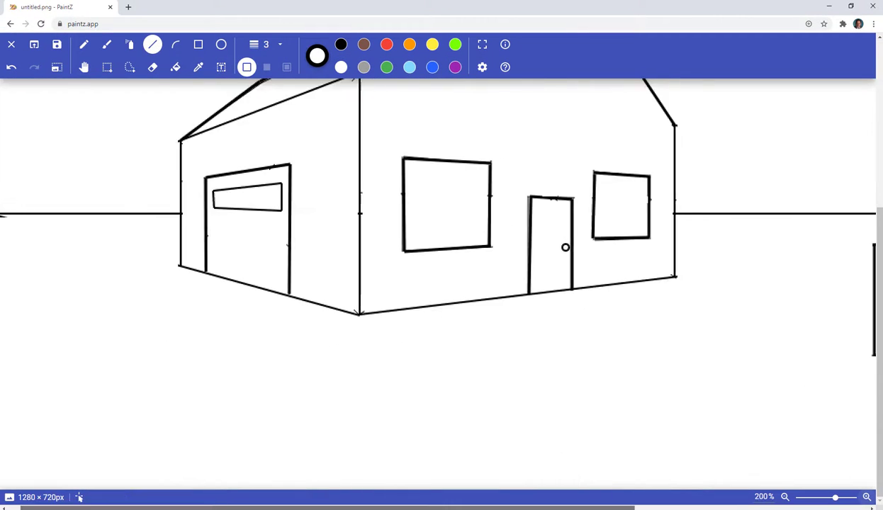
{"action": "left_click", "coordinate": [267, 44]}
{"action": "left_click", "coordinate": [265, 130]}
{"action": "left_click_drag", "start_coordinate": [663, 223], "coordinate": [857, 221]}
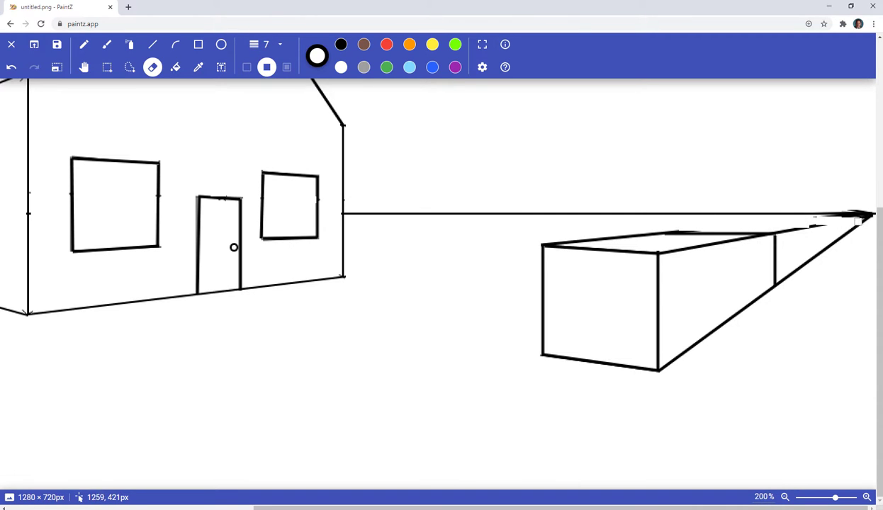
{"action": "left_click_drag", "start_coordinate": [827, 246], "coordinate": [780, 285]}
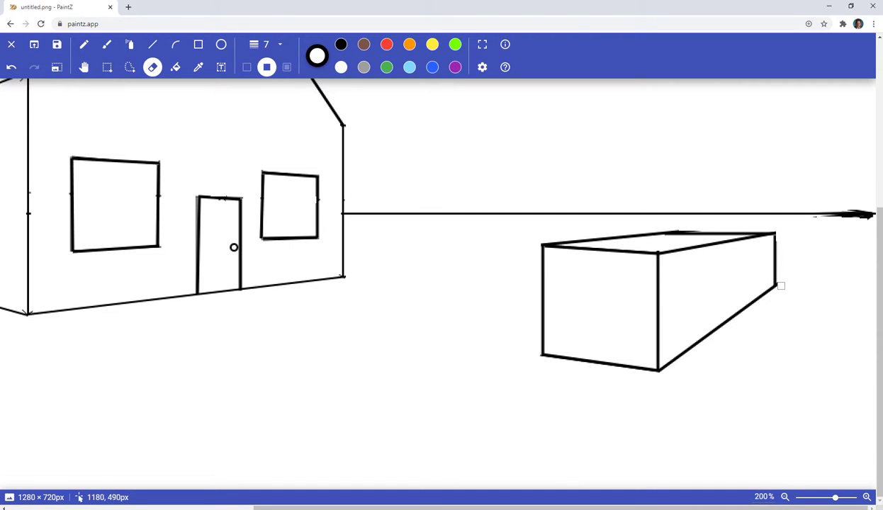
Retrace the new box's far vertical edge with a 3-pixel line
{"action": "left_click", "coordinate": [278, 45]}
{"action": "left_click", "coordinate": [266, 84]}
{"action": "left_click", "coordinate": [153, 45]}
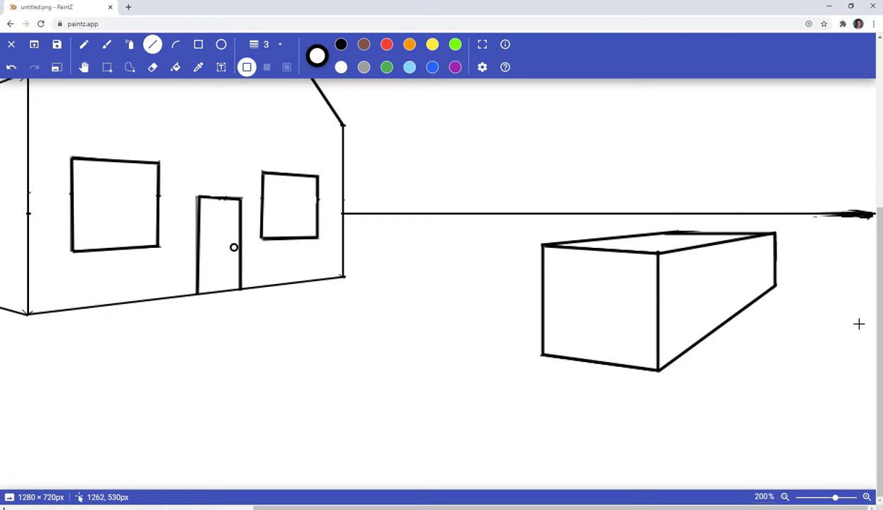
{"action": "left_click", "coordinate": [785, 497]}
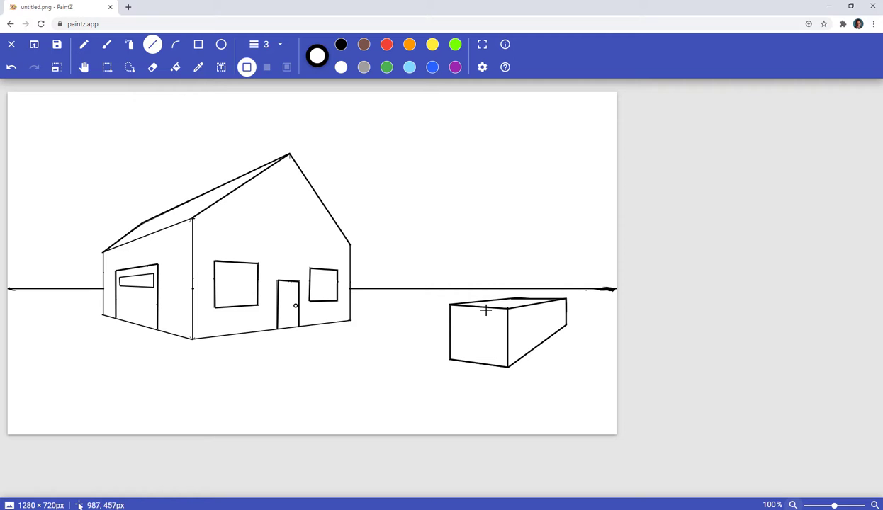
Turn the box into a mailbox with an arch and small circle on the front face, a side flag and a two-line post below
{"action": "left_click", "coordinate": [175, 44]}
{"action": "mouse_move", "coordinate": [451, 326]}
{"action": "left_mouse_down"}
{"action": "mouse_move", "coordinate": [506, 330]}
{"action": "mouse_move", "coordinate": [467, 301]}
{"action": "mouse_move", "coordinate": [493, 301]}
{"action": "left_mouse_up"}
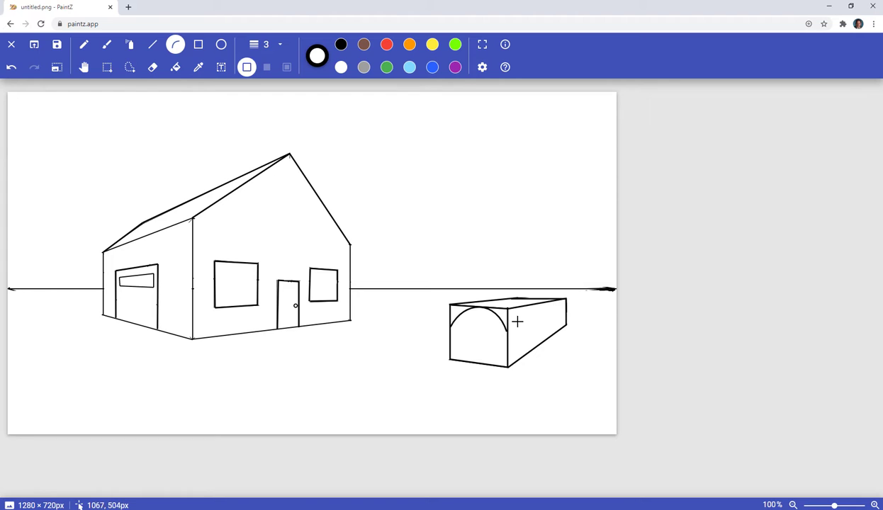
{"action": "key", "text": "l"}
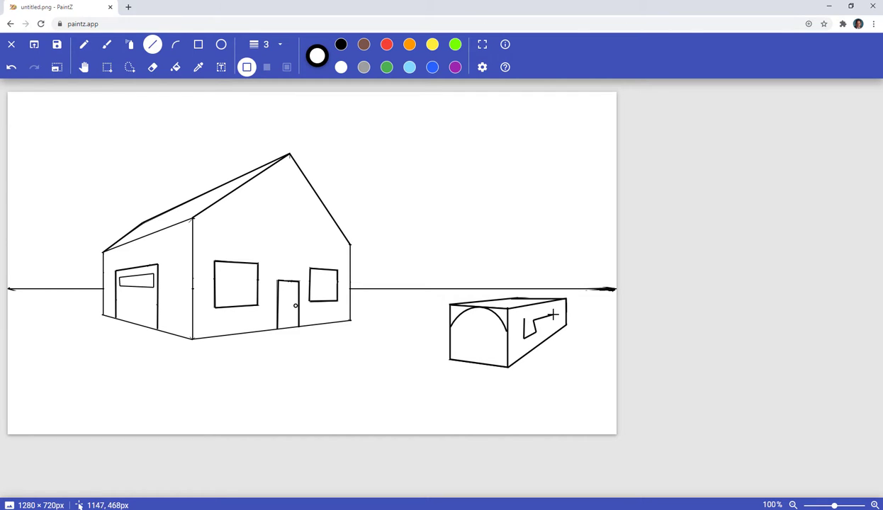
{"action": "left_click_drag", "start_coordinate": [531, 352], "coordinate": [532, 434]}
{"action": "left_click_drag", "start_coordinate": [516, 362], "coordinate": [517, 434]}
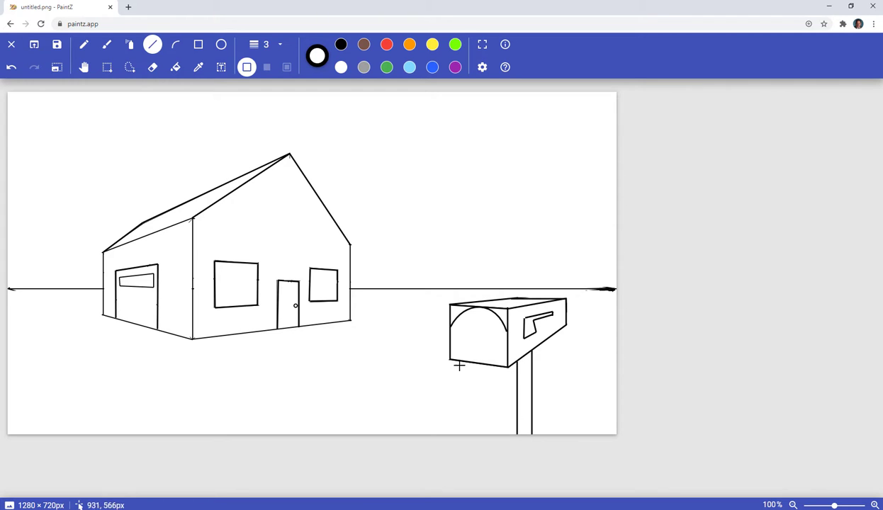
{"action": "left_click", "coordinate": [199, 43]}
{"action": "left_click", "coordinate": [221, 44]}
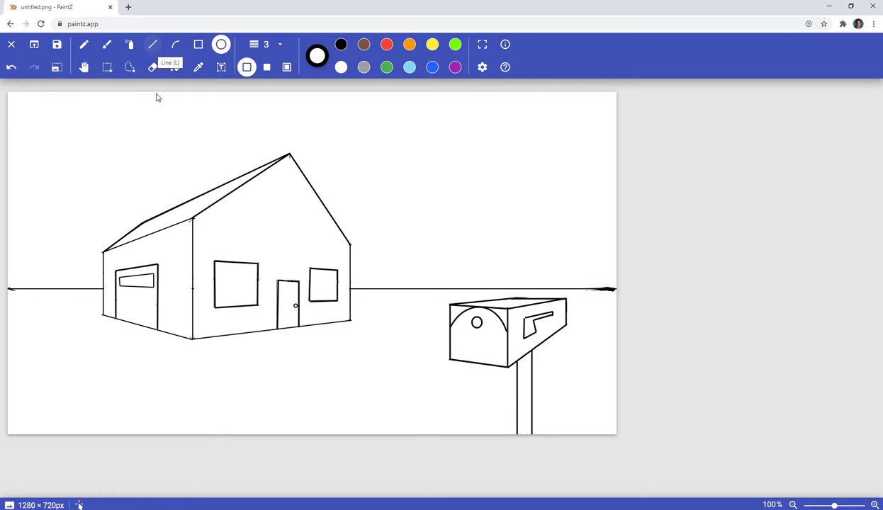
Draw 3-pixel driveway edges extending out from both bottom corners of the garage door, aligned with the right vanishing point
{"action": "left_click", "coordinate": [153, 45]}
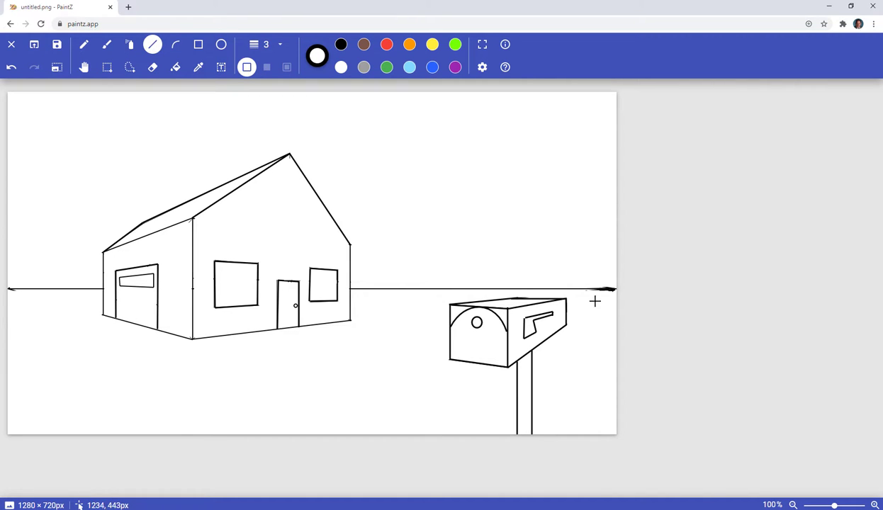
{"action": "mouse_move", "coordinate": [608, 289]}
{"action": "left_mouse_down"}
{"action": "mouse_move", "coordinate": [41, 276]}
{"action": "mouse_move", "coordinate": [18, 321]}
{"action": "mouse_move", "coordinate": [25, 319]}
{"action": "mouse_move", "coordinate": [30, 336]}
{"action": "mouse_move", "coordinate": [27, 325]}
{"action": "mouse_move", "coordinate": [613, 290]}
{"action": "left_mouse_up"}
{"action": "left_click_drag", "start_coordinate": [113, 318], "coordinate": [22, 325]}
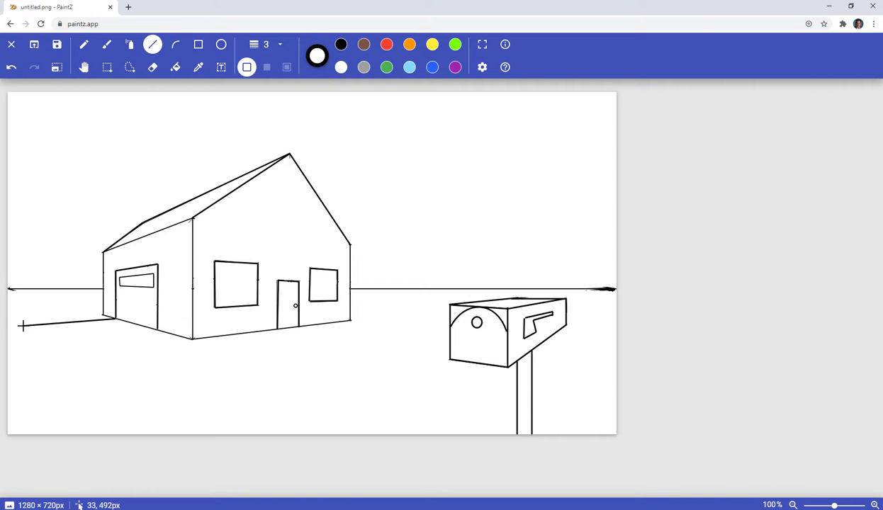
{"action": "left_click_drag", "start_coordinate": [620, 291], "coordinate": [122, 333]}
Erase the guide line between the garage door and the right vanishing point with a size 10 eraser
{"action": "key", "text": "e"}
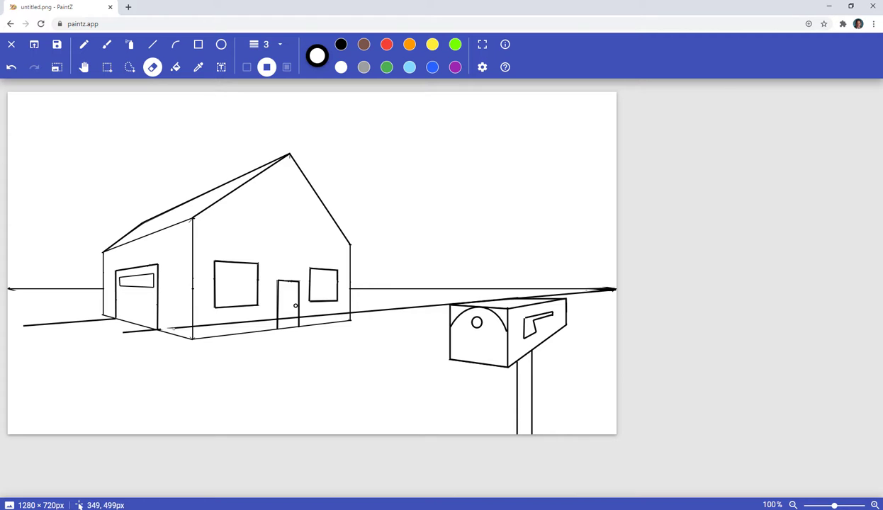
{"action": "left_click", "coordinate": [266, 44]}
{"action": "left_click", "coordinate": [267, 168]}
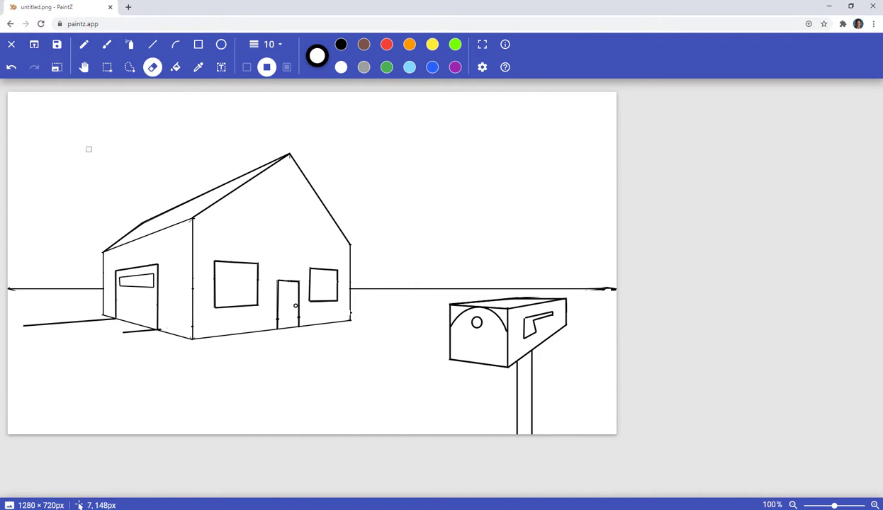
Draw the driveway's two sides as 3-pixel lines to the canvas's lower edge, running the near-house side from the left vanishing point
{"action": "left_click", "coordinate": [153, 44]}
{"action": "left_click", "coordinate": [267, 44]}
{"action": "left_click", "coordinate": [266, 86]}
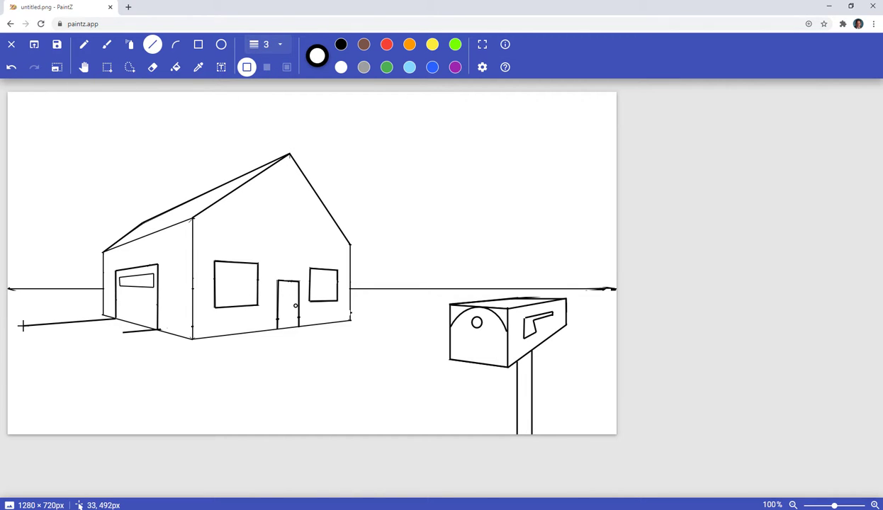
{"action": "left_click_drag", "start_coordinate": [24, 326], "coordinate": [72, 438]}
{"action": "left_click_drag", "start_coordinate": [12, 290], "coordinate": [393, 441]}
Erase the driveway guide between the left vanishing point and the near garage-door edge with a size 10 eraser
{"action": "left_click", "coordinate": [152, 66]}
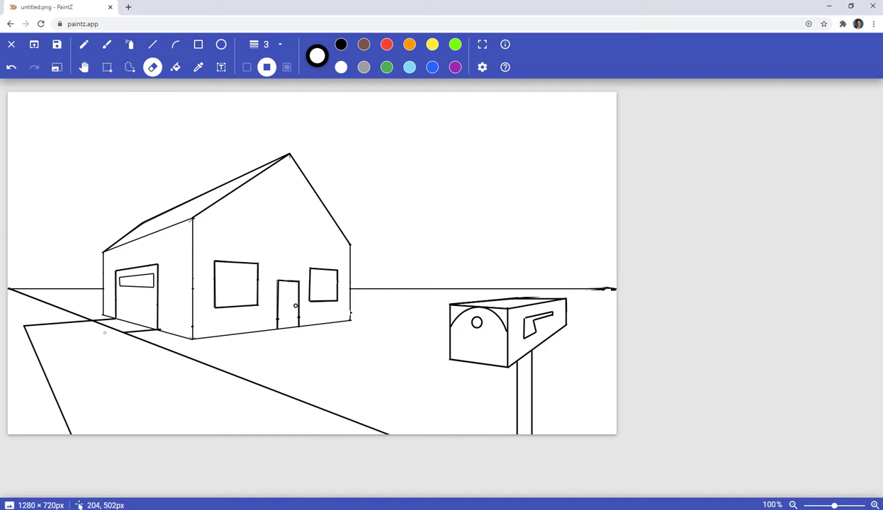
{"action": "left_click", "coordinate": [267, 44]}
{"action": "left_click", "coordinate": [266, 162]}
{"action": "left_click_drag", "start_coordinate": [122, 331], "coordinate": [100, 326]}
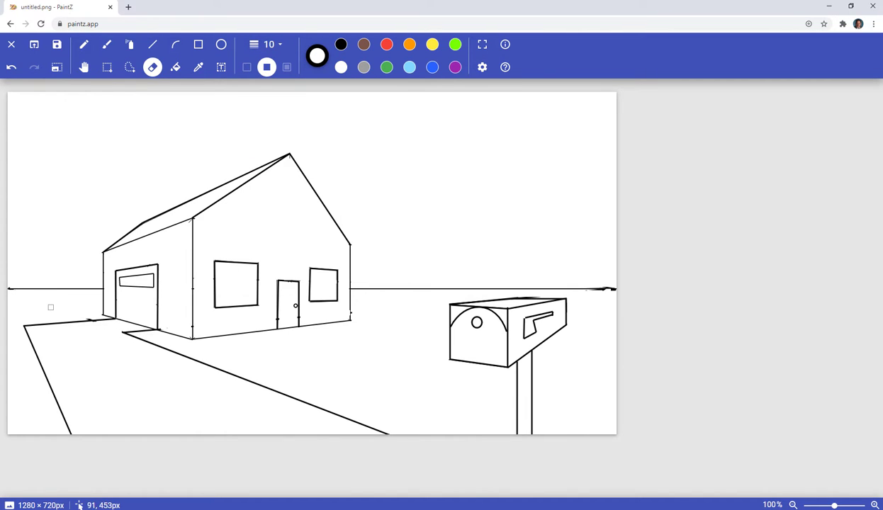
Retouch the horizon's left end with a short 1-pixel line
{"action": "left_click", "coordinate": [152, 44]}
{"action": "left_click", "coordinate": [266, 44]}
{"action": "left_click", "coordinate": [266, 61]}
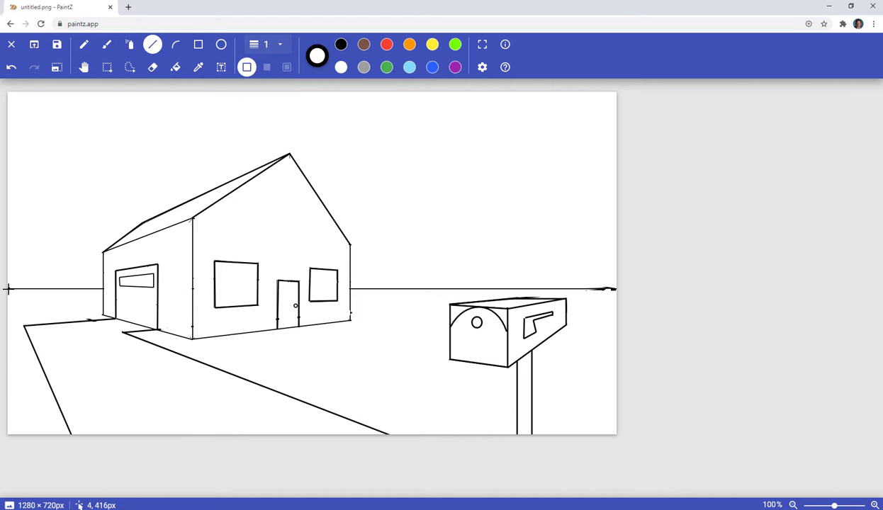
{"action": "mouse_move", "coordinate": [7, 289]}
{"action": "left_mouse_down"}
{"action": "mouse_move", "coordinate": [482, 366]}
{"action": "mouse_move", "coordinate": [10, 289]}
{"action": "left_mouse_up"}
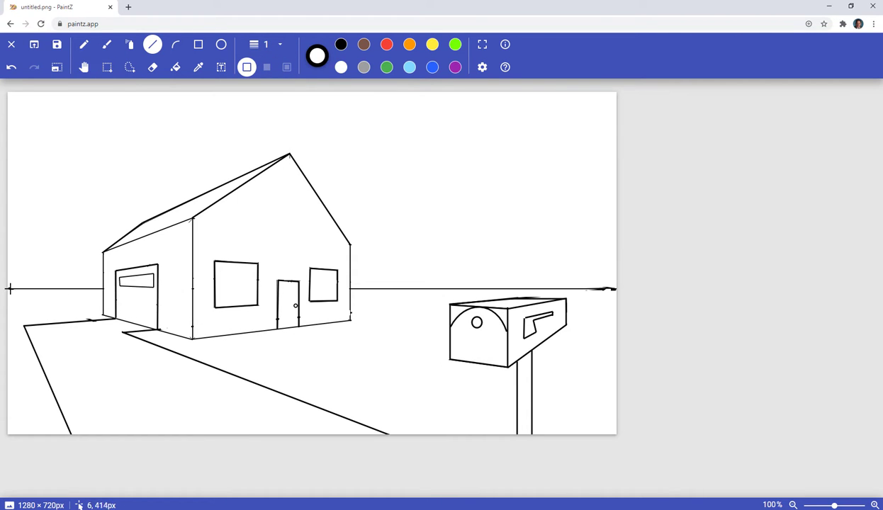
Draw a curved walkway with two 3-pixel curves from the front door's bottom corners to the canvas's lower edge
{"action": "key", "text": "c"}
{"action": "mouse_move", "coordinate": [278, 328]}
{"action": "left_mouse_down"}
{"action": "mouse_move", "coordinate": [389, 396]}
{"action": "mouse_move", "coordinate": [397, 439]}
{"action": "mouse_move", "coordinate": [381, 404]}
{"action": "left_mouse_up"}
{"action": "key", "text": "ctrl+z"}
{"action": "left_click", "coordinate": [269, 45]}
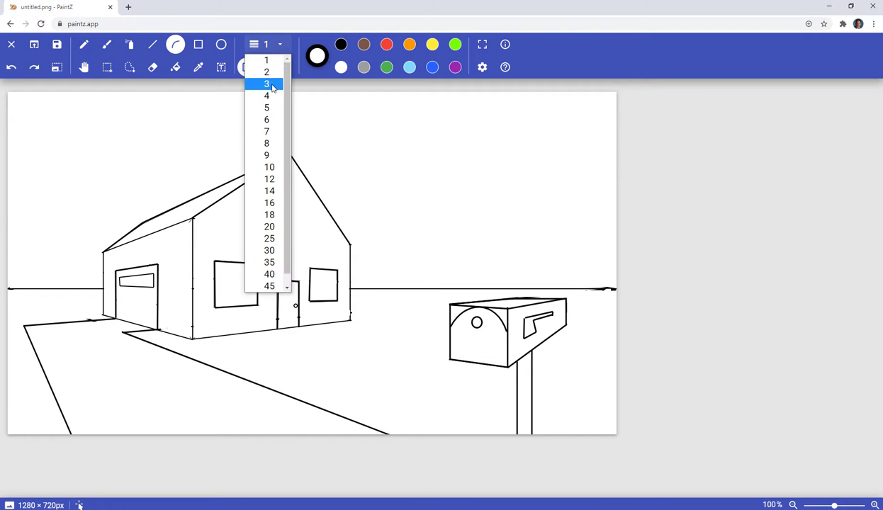
{"action": "left_click", "coordinate": [271, 85]}
{"action": "mouse_move", "coordinate": [278, 328]}
{"action": "left_mouse_down"}
{"action": "mouse_move", "coordinate": [354, 378]}
{"action": "mouse_move", "coordinate": [406, 433]}
{"action": "mouse_move", "coordinate": [360, 356]}
{"action": "mouse_move", "coordinate": [401, 383]}
{"action": "mouse_move", "coordinate": [433, 366]}
{"action": "mouse_move", "coordinate": [414, 358]}
{"action": "mouse_move", "coordinate": [432, 368]}
{"action": "mouse_move", "coordinate": [423, 359]}
{"action": "left_mouse_up"}
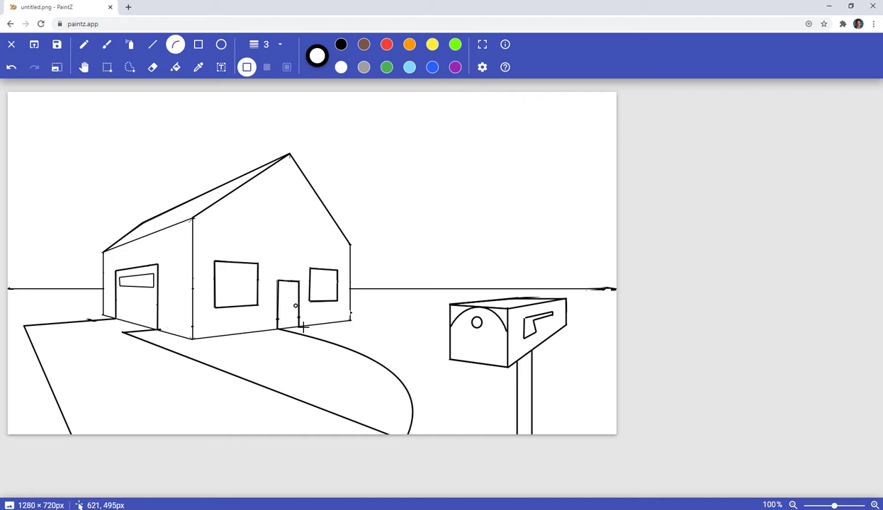
{"action": "mouse_move", "coordinate": [301, 328]}
{"action": "left_mouse_down"}
{"action": "mouse_move", "coordinate": [561, 440]}
{"action": "mouse_move", "coordinate": [386, 363]}
{"action": "mouse_move", "coordinate": [411, 353]}
{"action": "mouse_move", "coordinate": [498, 367]}
{"action": "left_mouse_up"}
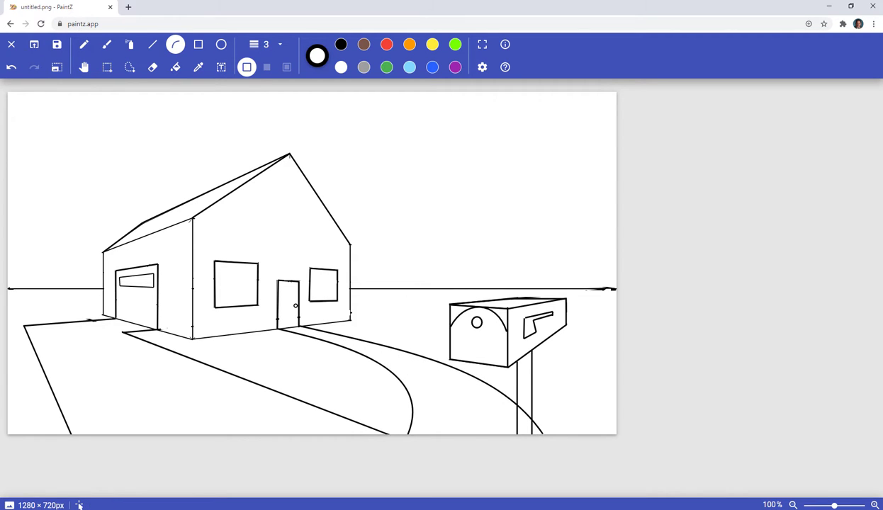
Erase the part of the walkway curve that crosses the mailbox post with a size 8 eraser
{"action": "key", "text": "e"}
{"action": "left_click", "coordinate": [875, 505]}
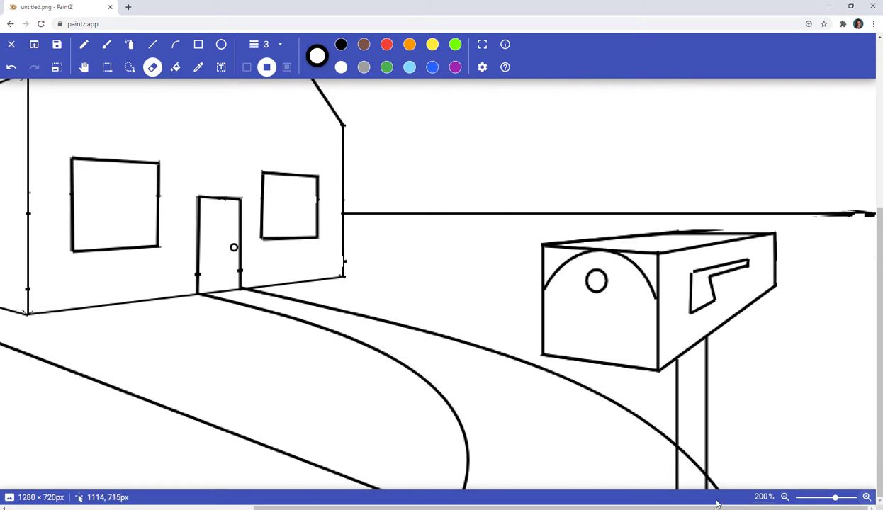
{"action": "left_click", "coordinate": [267, 49]}
{"action": "left_click", "coordinate": [267, 256]}
{"action": "left_click_drag", "start_coordinate": [700, 470], "coordinate": [693, 459]}
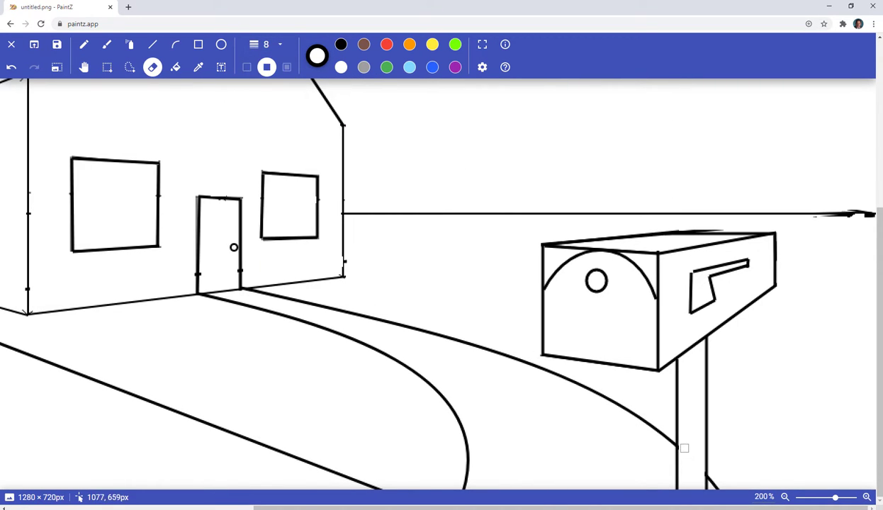
Redraw the lower part of the house's right edge with a 3-pixel line and erase the stray marks beside it at size 10
{"action": "key", "text": "l"}
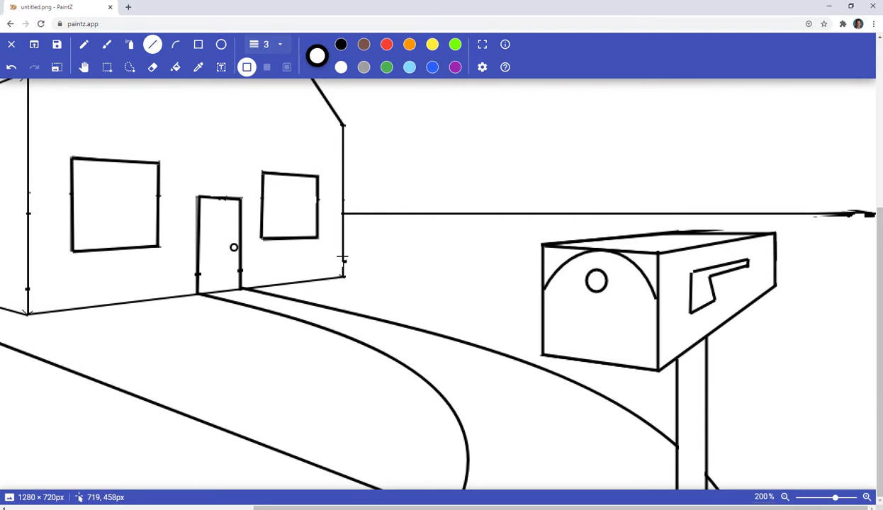
{"action": "left_click", "coordinate": [153, 67]}
{"action": "left_click", "coordinate": [266, 43]}
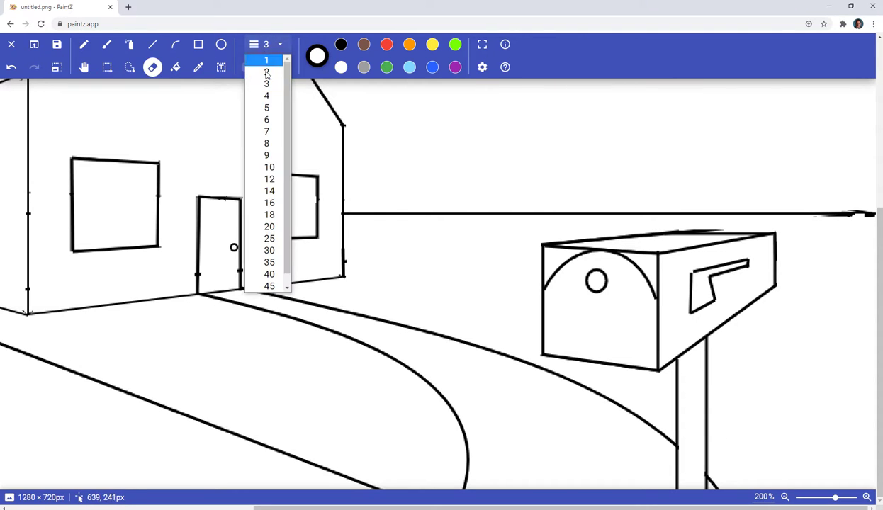
{"action": "left_click", "coordinate": [268, 172]}
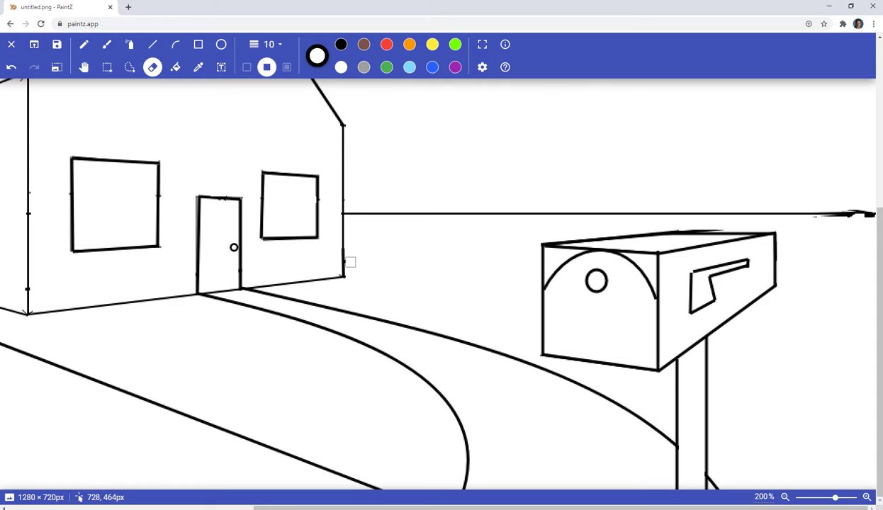
Erase the leftover guide marks around the right vanishing point with a size 10 eraser
{"action": "key", "text": "l"}
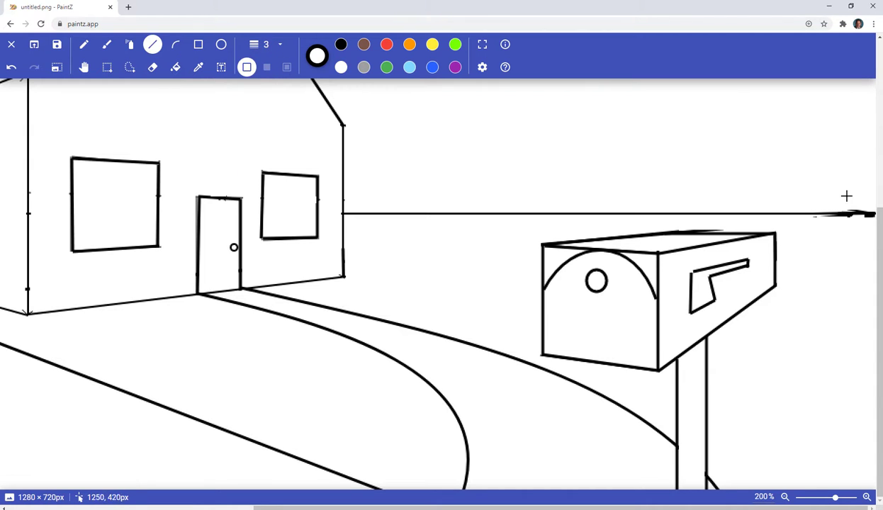
{"action": "key", "text": "e"}
{"action": "left_click", "coordinate": [266, 44]}
{"action": "left_click", "coordinate": [263, 165]}
{"action": "left_click_drag", "start_coordinate": [825, 218], "coordinate": [851, 221]}
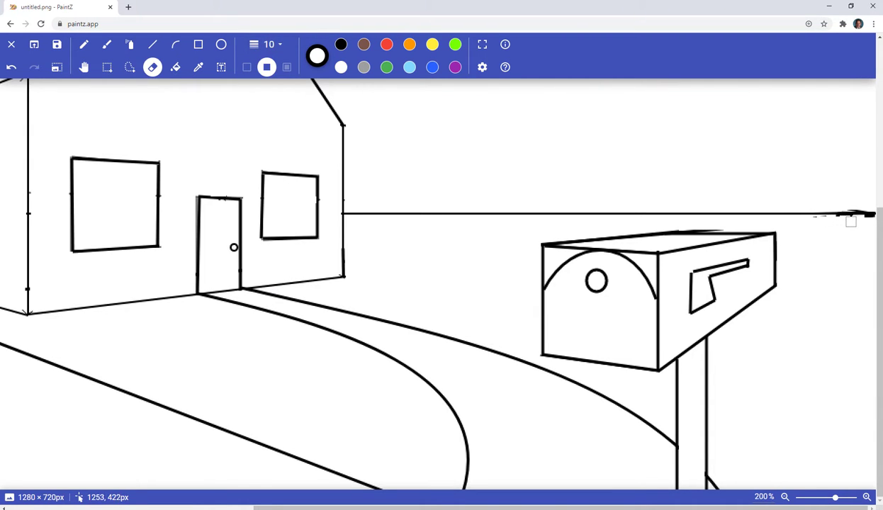
{"action": "left_click", "coordinate": [785, 498]}
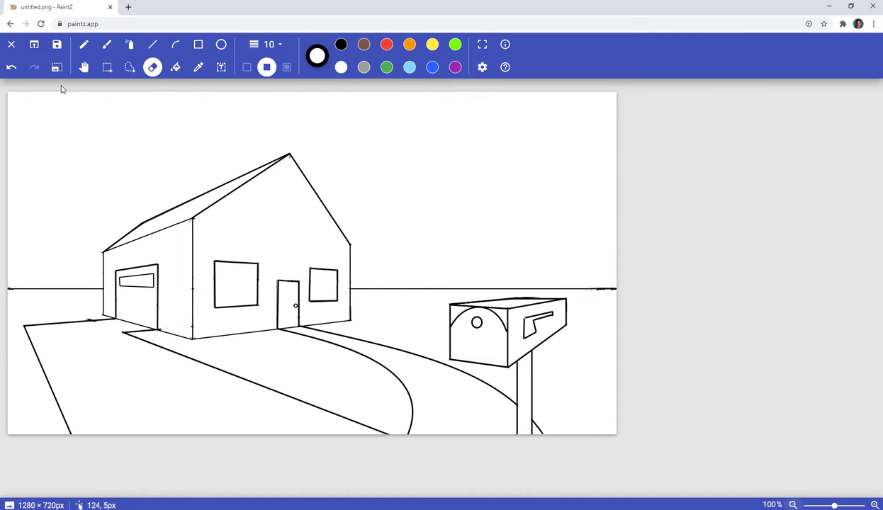
Draw a mountain outline right of the house with two 3-pixel curves meeting at a peak, from the canvas edge to the roof
{"action": "left_click", "coordinate": [175, 44]}
{"action": "left_click_drag", "start_coordinate": [615, 268], "coordinate": [464, 245]}
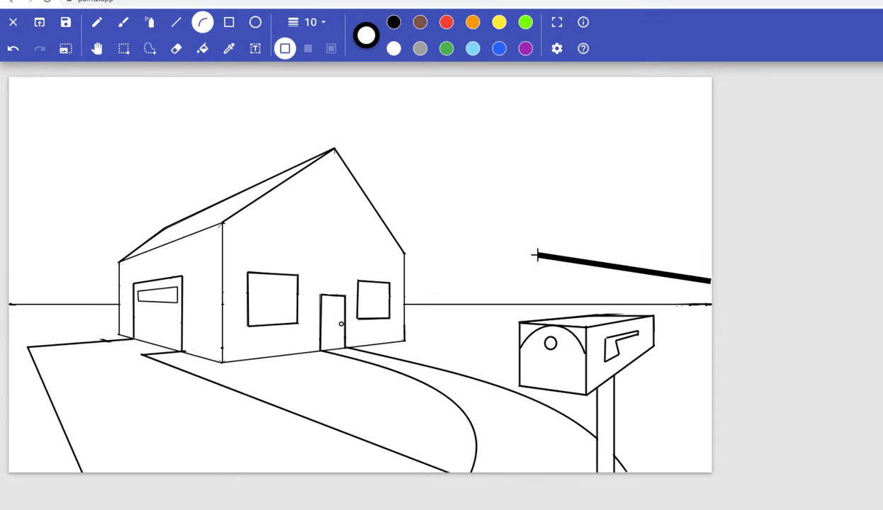
{"action": "key", "text": "ctrl+z"}
{"action": "left_click", "coordinate": [309, 22]}
{"action": "left_click", "coordinate": [308, 63]}
{"action": "mouse_move", "coordinate": [708, 278]}
{"action": "left_mouse_down"}
{"action": "mouse_move", "coordinate": [504, 248]}
{"action": "mouse_move", "coordinate": [416, 268]}
{"action": "mouse_move", "coordinate": [608, 257]}
{"action": "mouse_move", "coordinate": [567, 193]}
{"action": "mouse_move", "coordinate": [604, 227]}
{"action": "mouse_move", "coordinate": [561, 253]}
{"action": "mouse_move", "coordinate": [552, 272]}
{"action": "mouse_move", "coordinate": [561, 247]}
{"action": "left_mouse_up"}
{"action": "left_click_drag", "start_coordinate": [490, 226], "coordinate": [422, 248]}
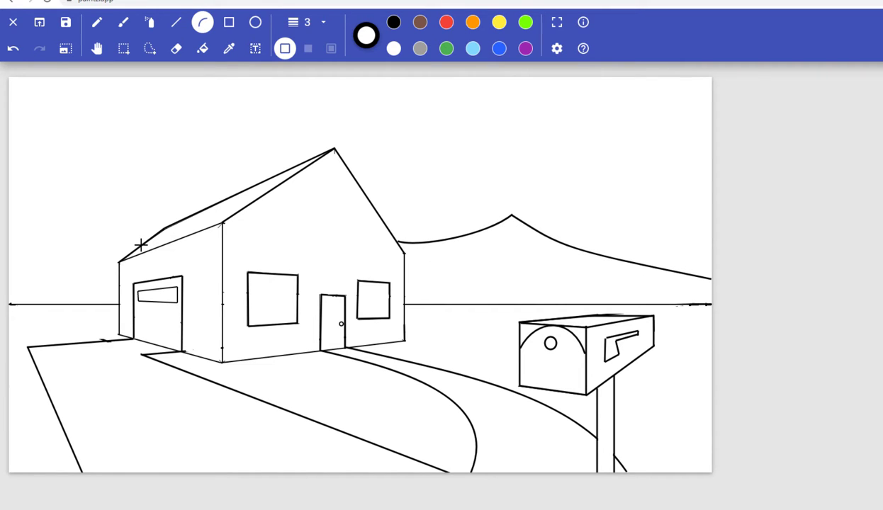
Draw a second mountain left of the house with curves rising from the roof to a peak and falling to the canvas edge
{"action": "left_click_drag", "start_coordinate": [141, 245], "coordinate": [50, 189]}
{"action": "left_click_drag", "start_coordinate": [58, 198], "coordinate": [85, 233]}
{"action": "key", "text": "ctrl+z"}
{"action": "left_click_drag", "start_coordinate": [141, 244], "coordinate": [48, 171]}
{"action": "key", "text": "ctrl+z"}
{"action": "left_click_drag", "start_coordinate": [82, 211], "coordinate": [104, 238]}
{"action": "left_click_drag", "start_coordinate": [68, 199], "coordinate": [68, 207]}
{"action": "left_click_drag", "start_coordinate": [48, 175], "coordinate": [21, 195]}
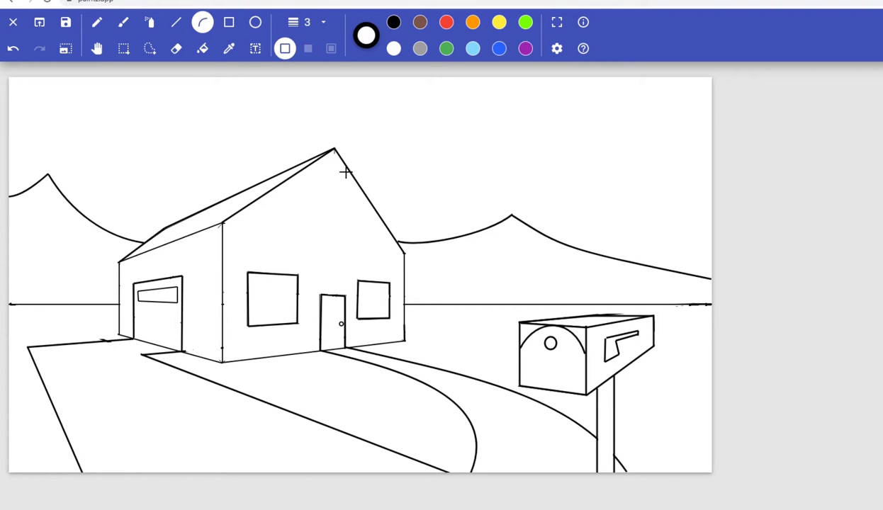
Draw zigzag ridge lines below both mountain peaks and a large circle in the sky above the mailbox
{"action": "left_click", "coordinate": [176, 22]}
{"action": "mouse_move", "coordinate": [512, 215]}
{"action": "left_mouse_down"}
{"action": "mouse_move", "coordinate": [484, 251]}
{"action": "mouse_move", "coordinate": [504, 260]}
{"action": "left_mouse_up"}
{"action": "left_click_drag", "start_coordinate": [505, 260], "coordinate": [489, 272]}
{"action": "mouse_move", "coordinate": [48, 175]}
{"action": "left_mouse_down"}
{"action": "mouse_move", "coordinate": [22, 208]}
{"action": "mouse_move", "coordinate": [55, 244]}
{"action": "left_mouse_up"}
{"action": "left_click_drag", "start_coordinate": [55, 245], "coordinate": [30, 266]}
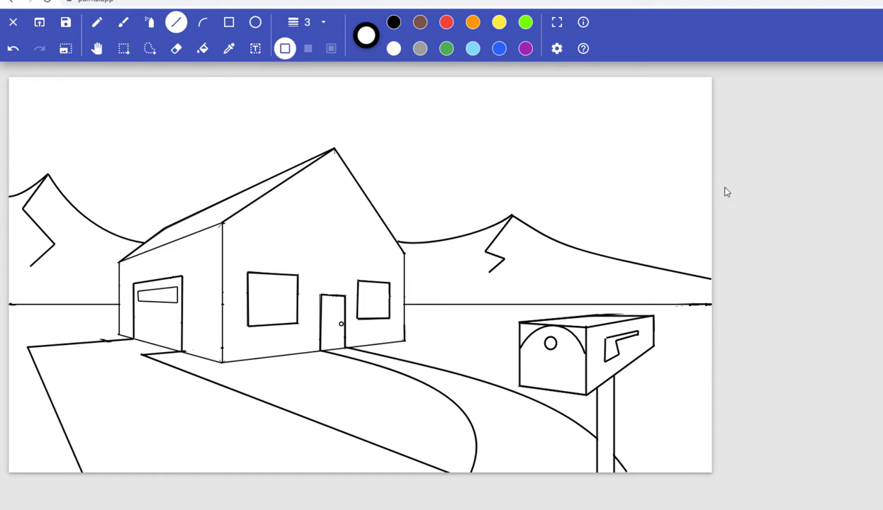
{"action": "left_click", "coordinate": [255, 22]}
{"action": "left_click_drag", "start_coordinate": [607, 93], "coordinate": [685, 167]}
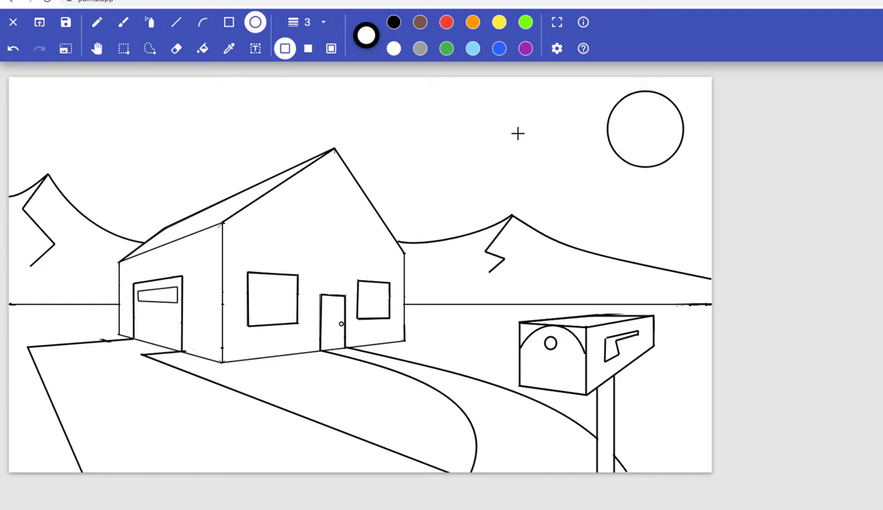
Choose a bright yellow-green and fill all the lawn areas around the driveway and walkway with it
{"action": "left_click", "coordinate": [202, 48]}
{"action": "left_click", "coordinate": [365, 35]}
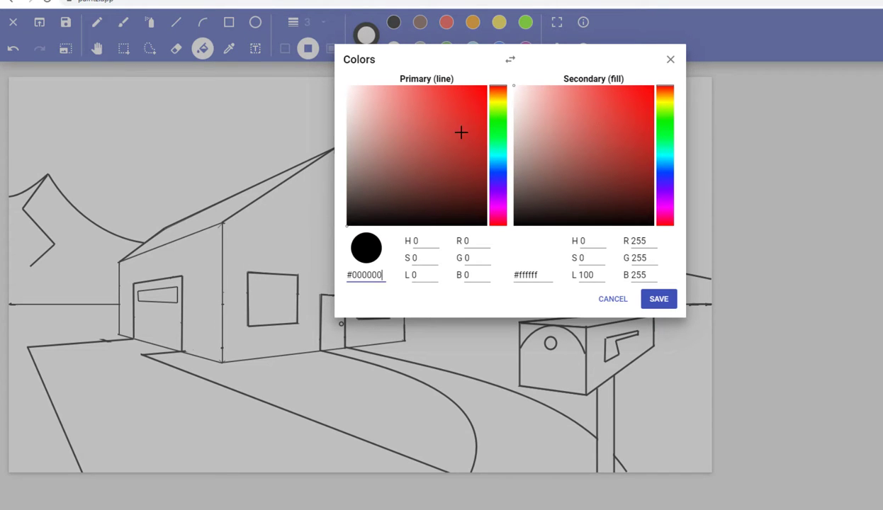
{"action": "left_click", "coordinate": [498, 114]}
{"action": "left_click", "coordinate": [476, 92]}
{"action": "left_click", "coordinate": [658, 298]}
{"action": "left_click", "coordinate": [519, 364]}
{"action": "left_click", "coordinate": [91, 313]}
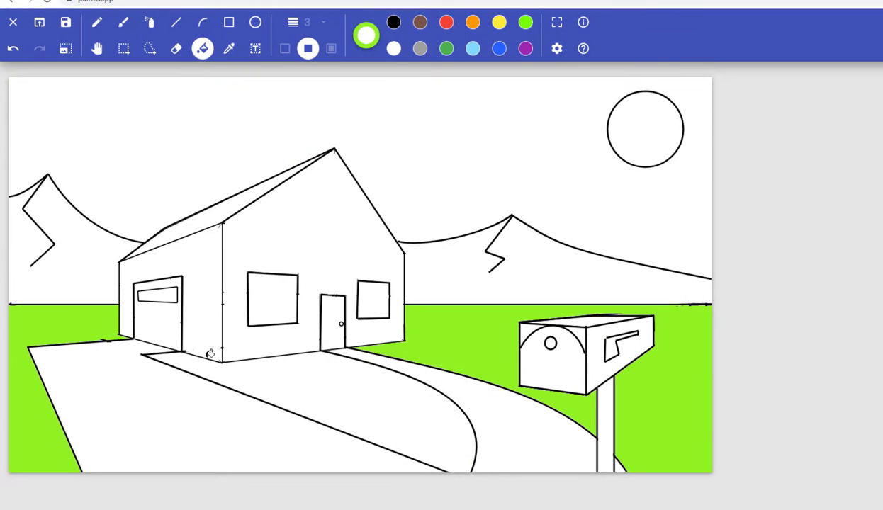
{"action": "left_click", "coordinate": [209, 356]}
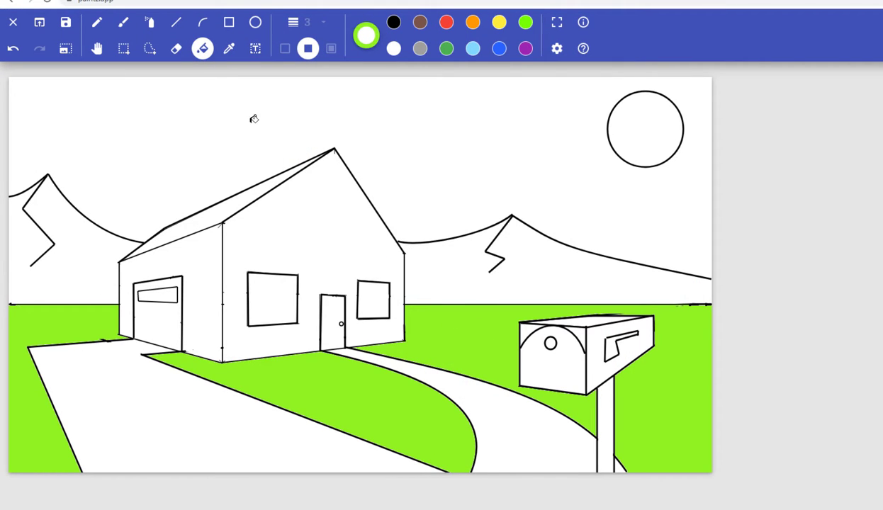
Fill the sky with blue and the large circle with a custom pale blue
{"action": "left_click", "coordinate": [499, 48]}
{"action": "left_click", "coordinate": [513, 107]}
{"action": "left_click", "coordinate": [499, 22]}
{"action": "left_click", "coordinate": [473, 49]}
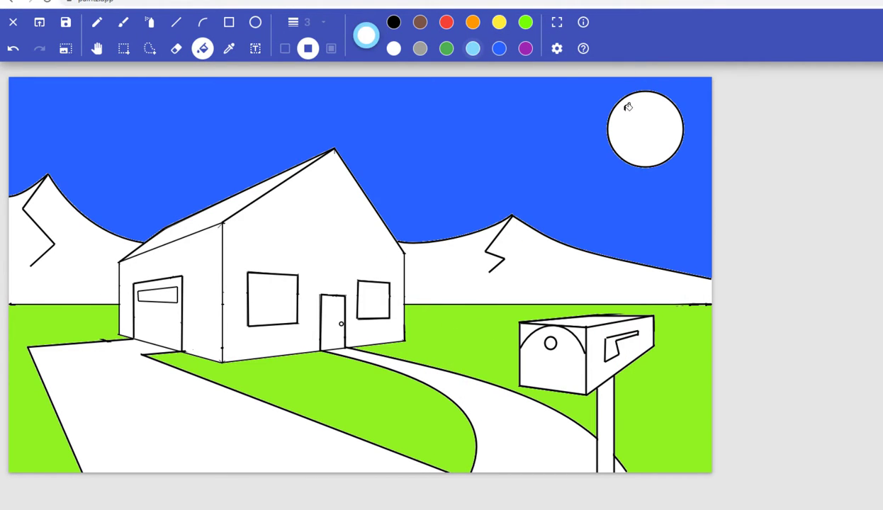
{"action": "left_click", "coordinate": [368, 37]}
{"action": "left_click", "coordinate": [383, 91]}
{"action": "left_click", "coordinate": [659, 299]}
{"action": "left_click", "coordinate": [640, 139]}
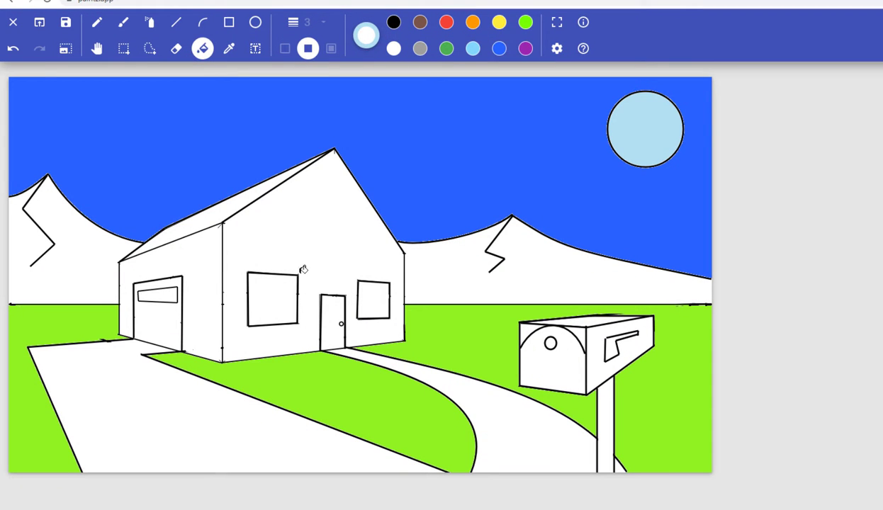
Fill the house's gabled front wall with the custom purple #7634db
{"action": "left_click", "coordinate": [366, 35]}
{"action": "left_click", "coordinate": [497, 182]}
{"action": "left_click", "coordinate": [453, 105]}
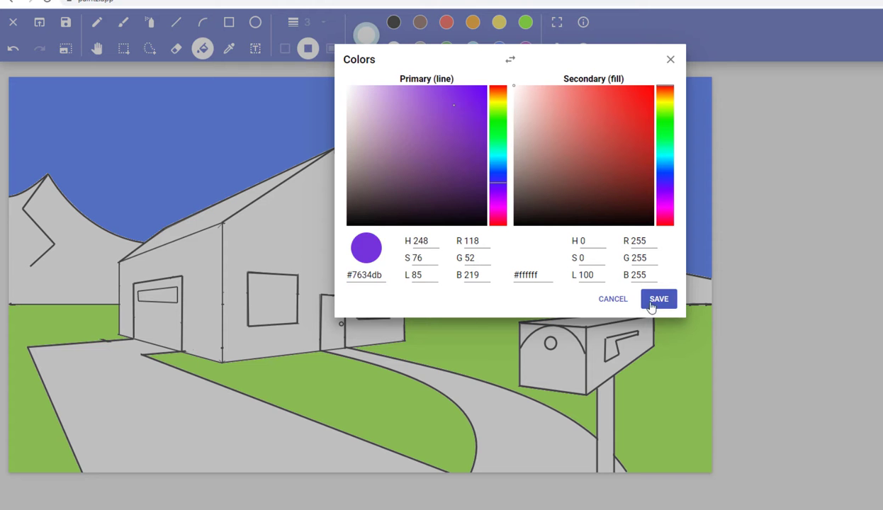
{"action": "left_click", "coordinate": [658, 298]}
{"action": "left_click", "coordinate": [339, 228]}
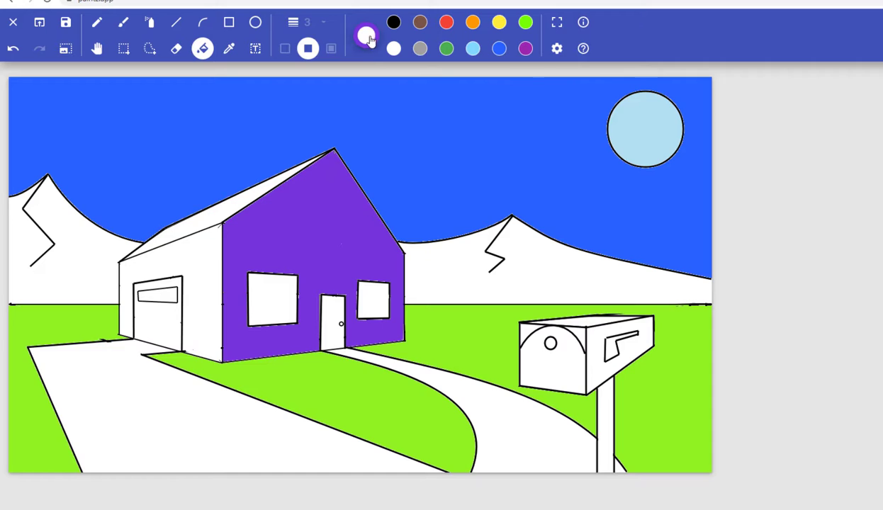
Mix a custom rose pink and refill the house's gabled front wall with it
{"action": "left_click", "coordinate": [369, 39]}
{"action": "left_click", "coordinate": [498, 200]}
{"action": "left_click", "coordinate": [498, 216]}
{"action": "left_click", "coordinate": [425, 95]}
{"action": "left_click", "coordinate": [658, 299]}
{"action": "left_click", "coordinate": [309, 251]}
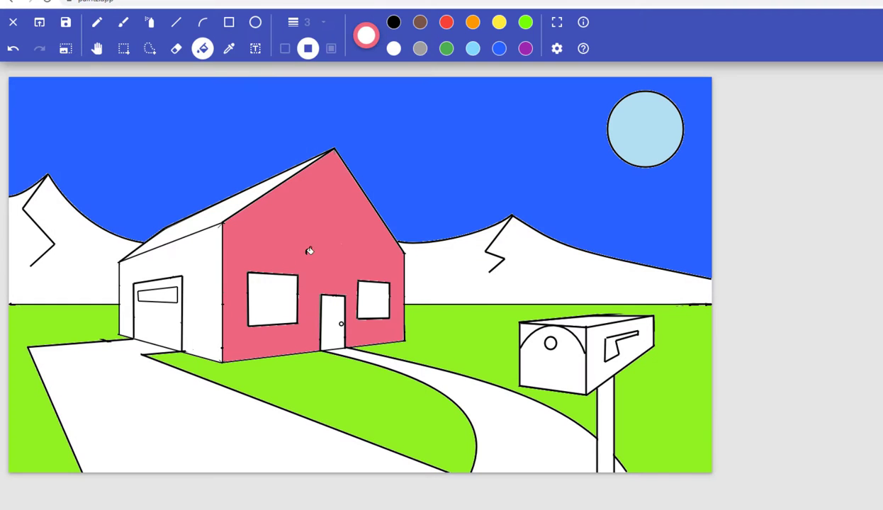
{"action": "left_click", "coordinate": [227, 262]}
Darken the pink to the dark red #bc3e52 and fill the garage-side wall of the house with it
{"action": "left_click", "coordinate": [366, 35]}
{"action": "left_click", "coordinate": [438, 130]}
{"action": "left_click", "coordinate": [658, 299]}
{"action": "left_click", "coordinate": [205, 283]}
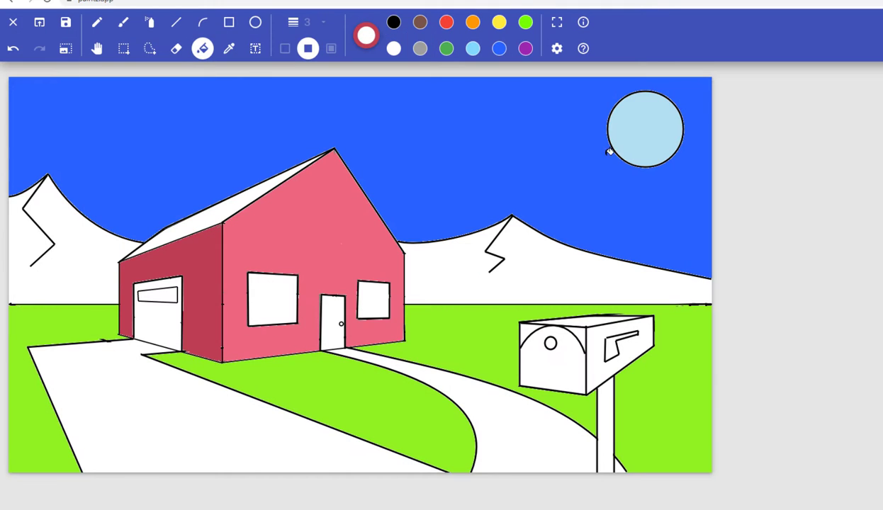
Mix a custom medium blue and fill the garage door and the roof with it
{"action": "left_click", "coordinate": [367, 36]}
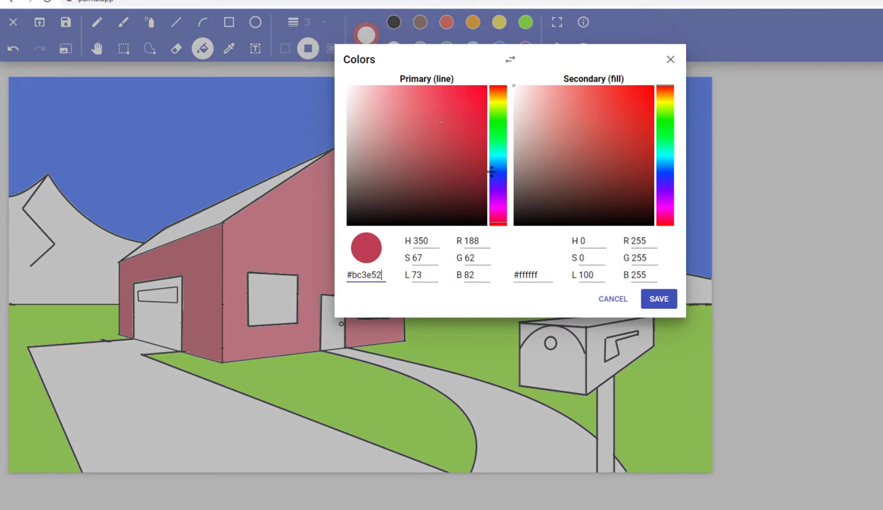
{"action": "left_click", "coordinate": [496, 152]}
{"action": "left_click", "coordinate": [404, 184]}
{"action": "left_click", "coordinate": [658, 298]}
{"action": "left_click", "coordinate": [162, 312]}
{"action": "left_click", "coordinate": [202, 218]}
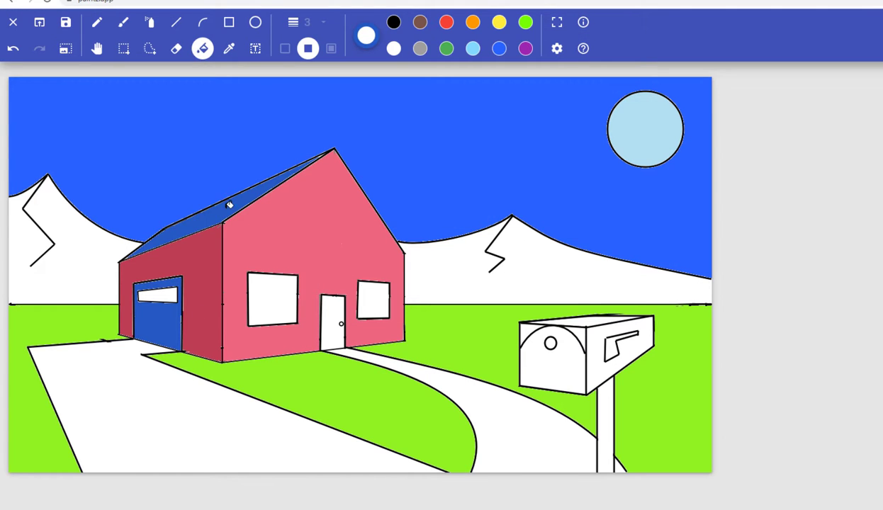
Darken the blue to a deep navy and refill the roof with it
{"action": "left_click", "coordinate": [366, 35]}
{"action": "left_click", "coordinate": [472, 172]}
{"action": "left_click", "coordinate": [658, 299]}
{"action": "left_click", "coordinate": [213, 202]}
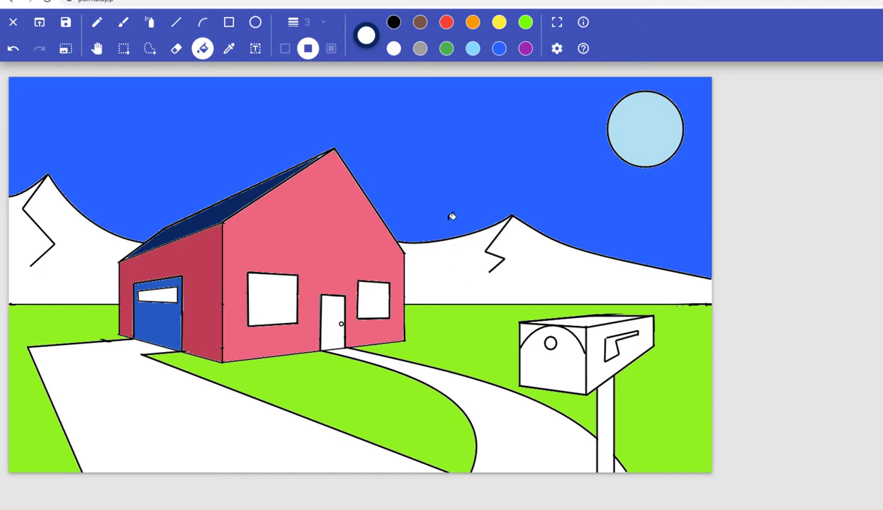
Fill both windows on the front wall with yellow
{"action": "left_click", "coordinate": [499, 22]}
{"action": "left_click", "coordinate": [273, 299]}
{"action": "left_click", "coordinate": [372, 300]}
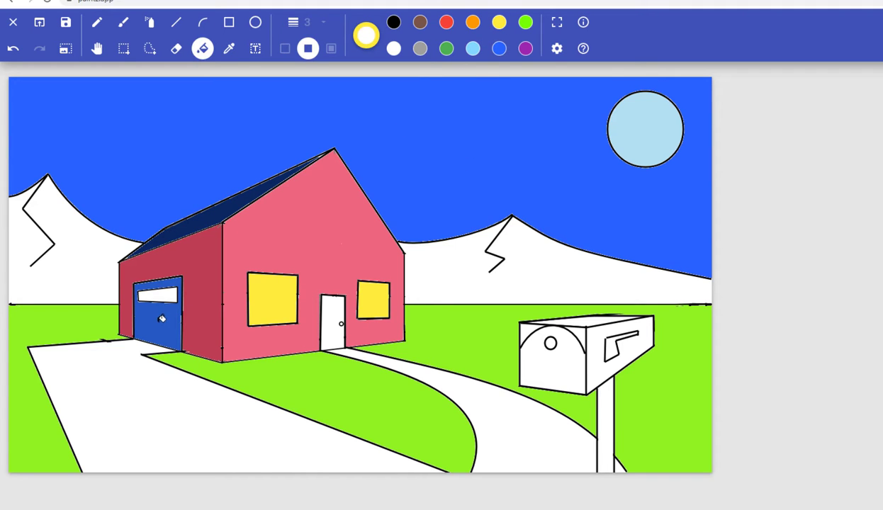
Sample the garage door's blue and fill the front door with it
{"action": "left_click", "coordinate": [229, 48]}
{"action": "left_click", "coordinate": [329, 310]}
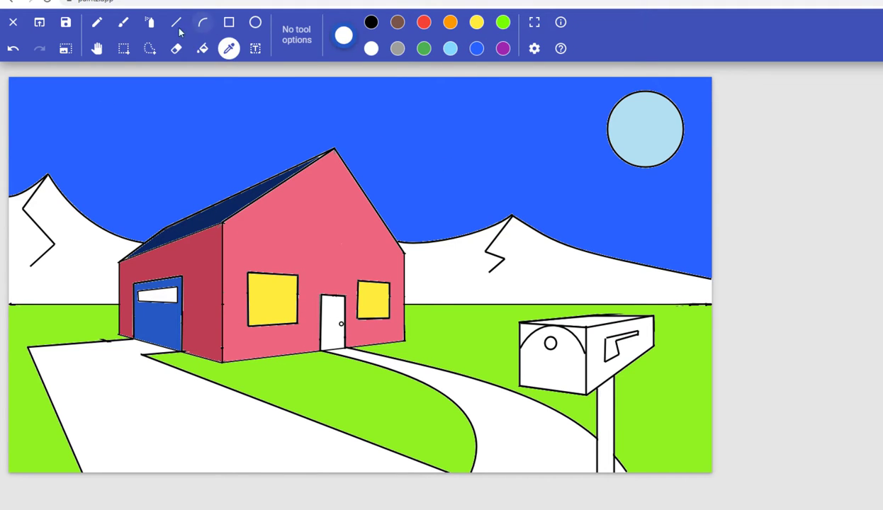
{"action": "left_click", "coordinate": [202, 48]}
{"action": "left_click", "coordinate": [334, 319]}
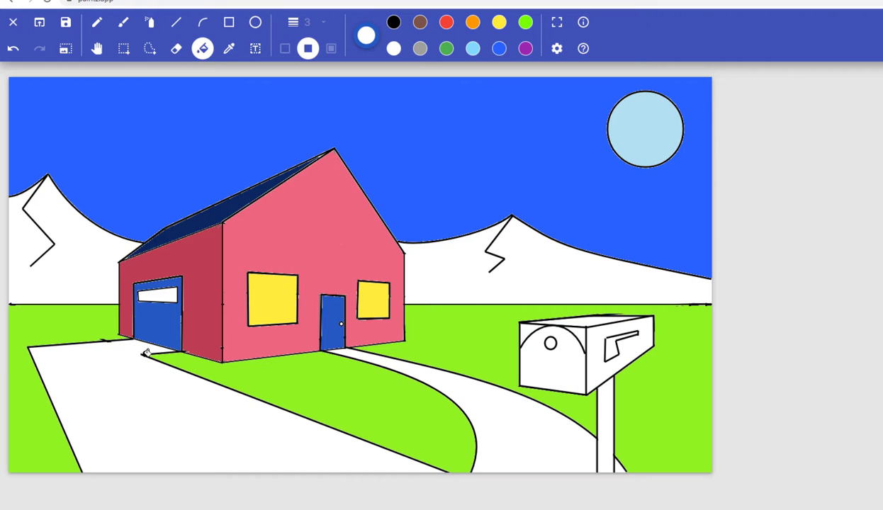
Sample the roof's navy and fill the driveway with it
{"action": "left_click", "coordinate": [229, 48]}
{"action": "left_click", "coordinate": [212, 207]}
{"action": "left_click", "coordinate": [202, 48]}
{"action": "left_click", "coordinate": [248, 425]}
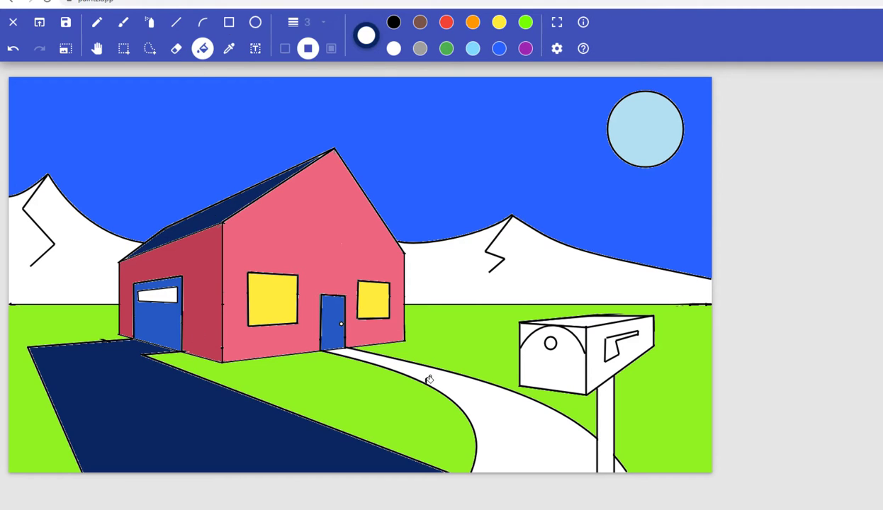
Sample the pale blue of the sky circle and fill the walkway and the garage door window with it
{"action": "left_click", "coordinate": [229, 48]}
{"action": "left_click", "coordinate": [641, 129]}
{"action": "left_click", "coordinate": [202, 49]}
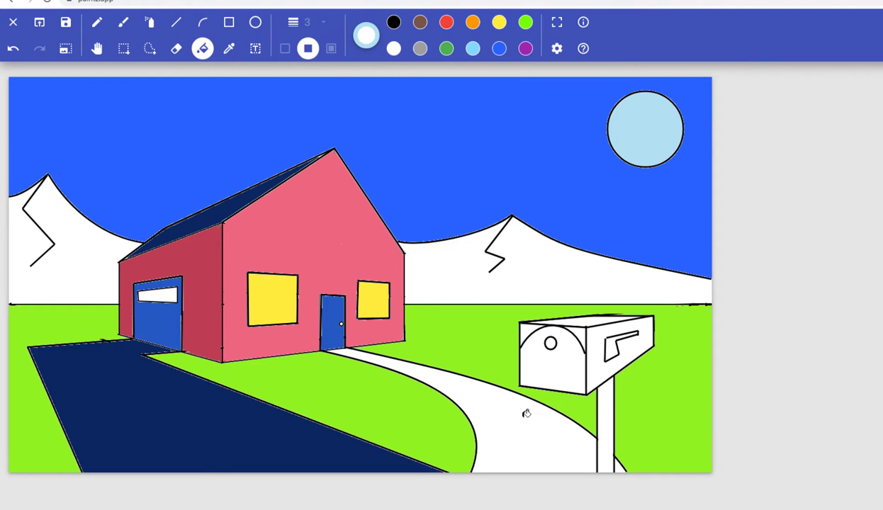
{"action": "left_click", "coordinate": [513, 438]}
{"action": "left_click", "coordinate": [170, 292]}
Mix a darker, more muted shade of the pale blue and refill the garage door window with it
{"action": "left_click", "coordinate": [366, 36]}
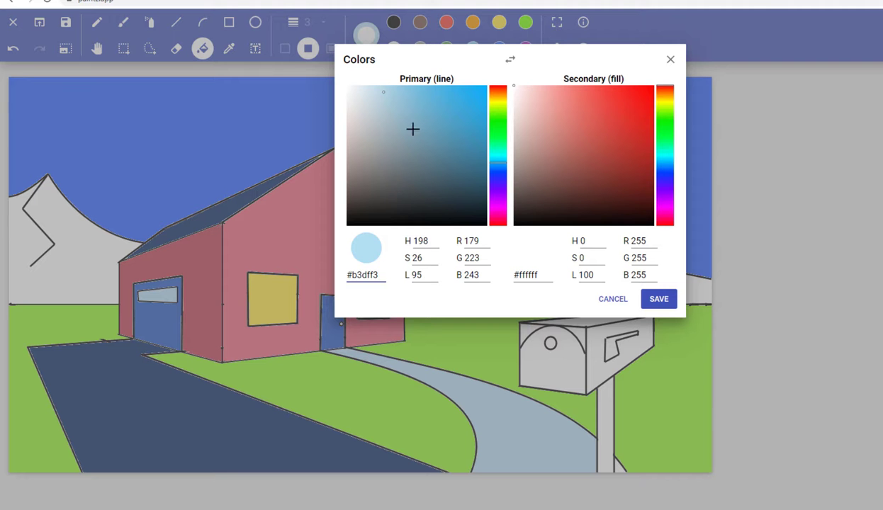
{"action": "left_click", "coordinate": [390, 114]}
{"action": "left_click", "coordinate": [658, 299]}
{"action": "left_click", "coordinate": [162, 295]}
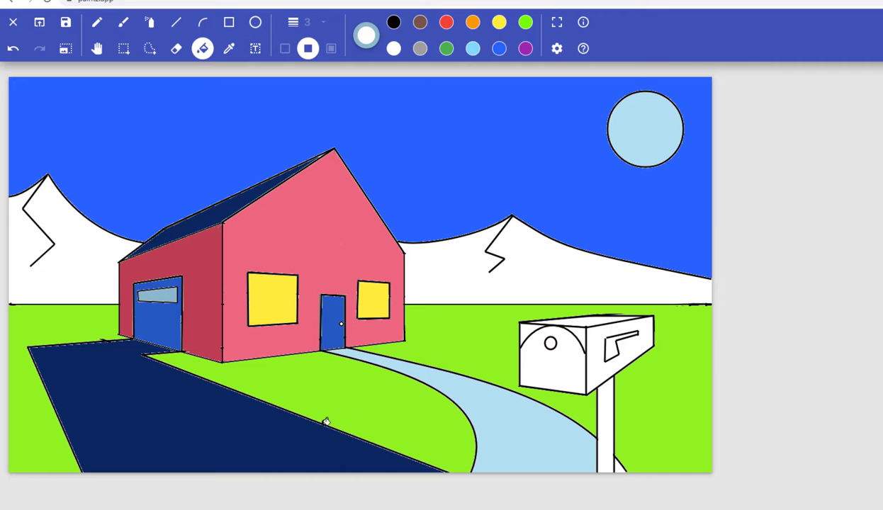
Fill the mailbox post with grey and the mailbox's arched front with the dark red sampled from the garage-side wall
{"action": "left_click", "coordinate": [419, 48]}
{"action": "left_click", "coordinate": [606, 404]}
{"action": "left_click", "coordinate": [229, 48]}
{"action": "left_click", "coordinate": [568, 358]}
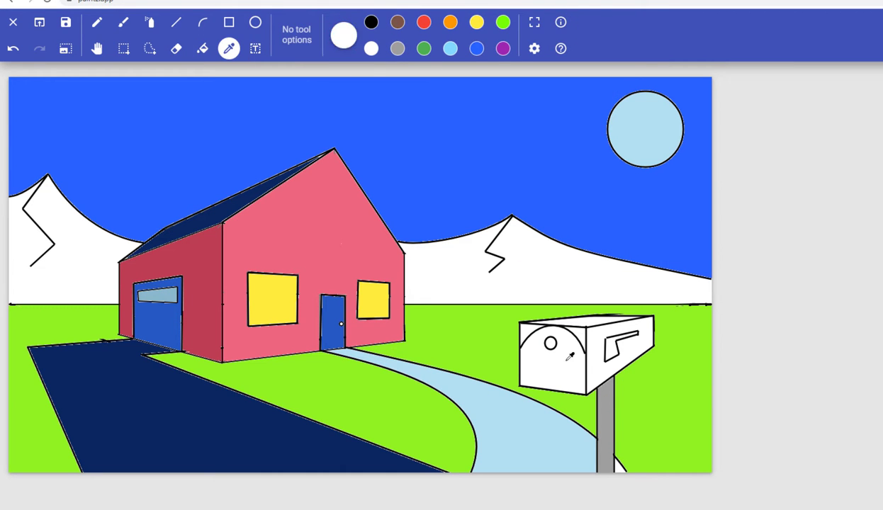
{"action": "left_click", "coordinate": [203, 49]}
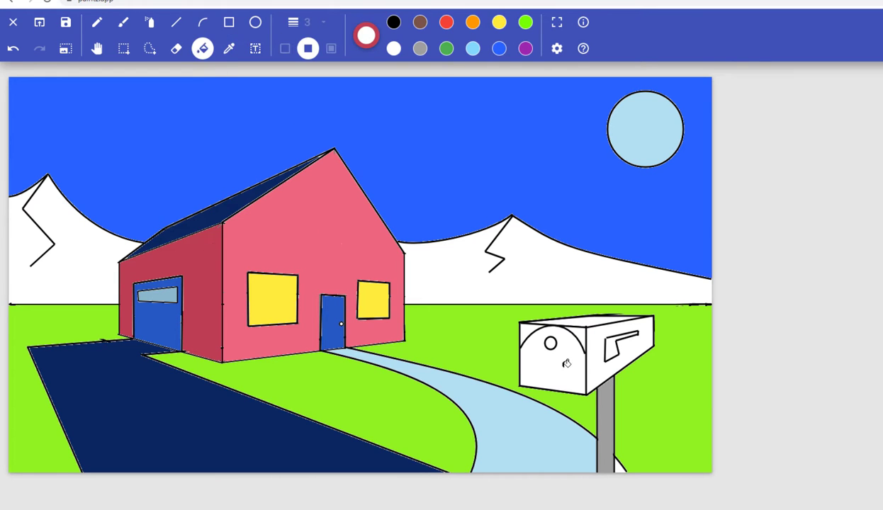
{"action": "left_click", "coordinate": [566, 362]}
Sample the front wall's pink and fill the long side of the mailbox with it
{"action": "left_click", "coordinate": [228, 49]}
{"action": "left_click", "coordinate": [327, 240]}
{"action": "left_click", "coordinate": [202, 50]}
{"action": "left_click", "coordinate": [609, 355]}
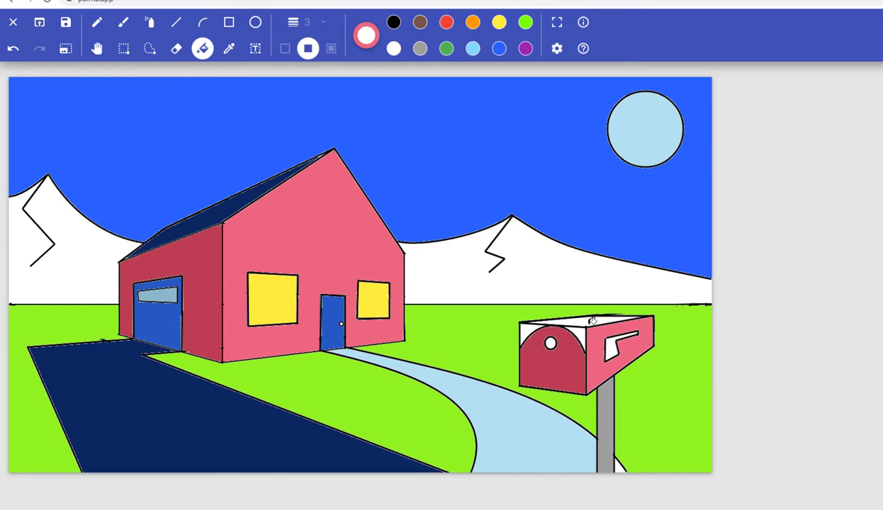
Fill the mailbox's top and upper front corners with a custom lighter pink and its flag with red
{"action": "left_click", "coordinate": [366, 36]}
{"action": "left_click", "coordinate": [394, 89]}
{"action": "left_click", "coordinate": [658, 299]}
{"action": "left_click", "coordinate": [599, 316]}
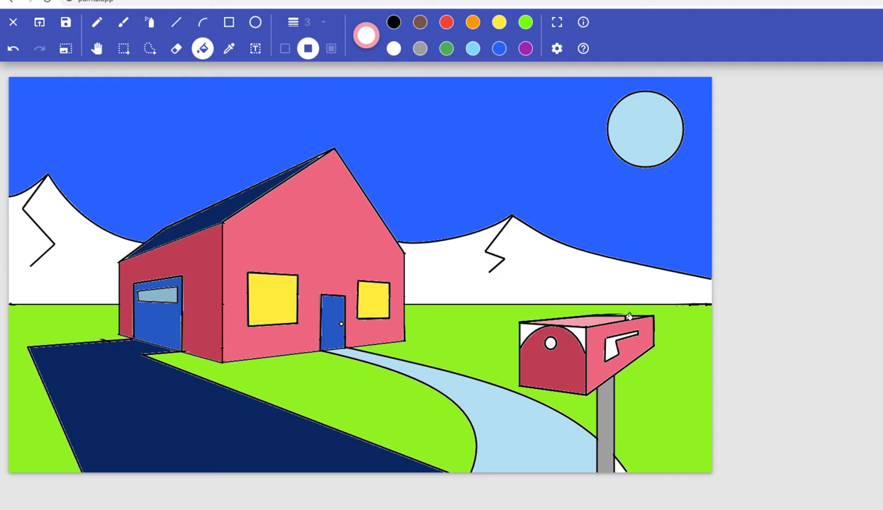
{"action": "left_click", "coordinate": [447, 22]}
{"action": "left_click", "coordinate": [615, 347]}
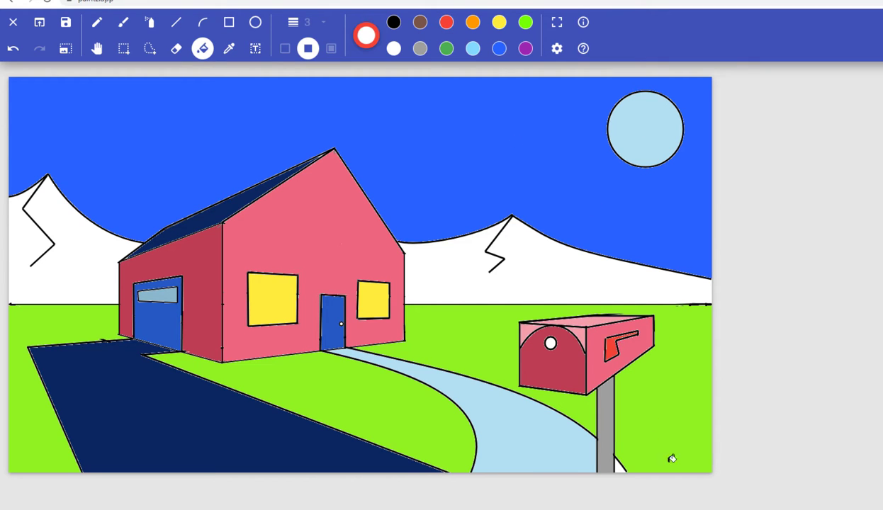
Draw thin black lines of width 1 from the lower ends of both mountain ridges down toward the horizon on the right
{"action": "key", "text": "l"}
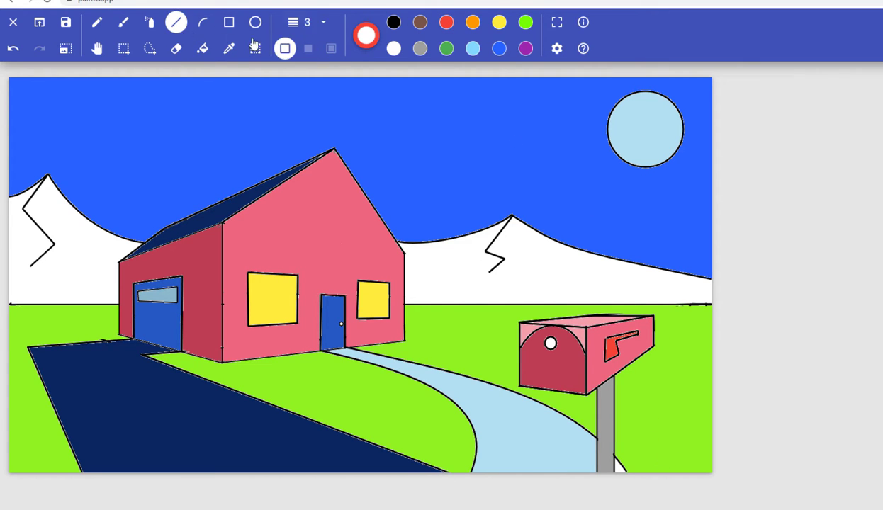
{"action": "left_click_drag", "start_coordinate": [490, 272], "coordinate": [614, 299]}
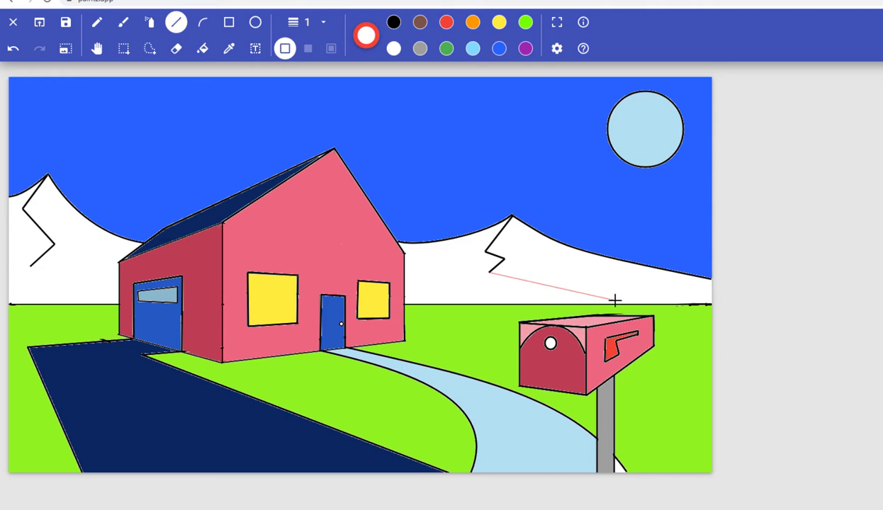
{"action": "key", "text": "ctrl+z"}
{"action": "left_click", "coordinate": [393, 22]}
{"action": "left_click_drag", "start_coordinate": [489, 272], "coordinate": [715, 303]}
{"action": "left_click_drag", "start_coordinate": [44, 274], "coordinate": [282, 349]}
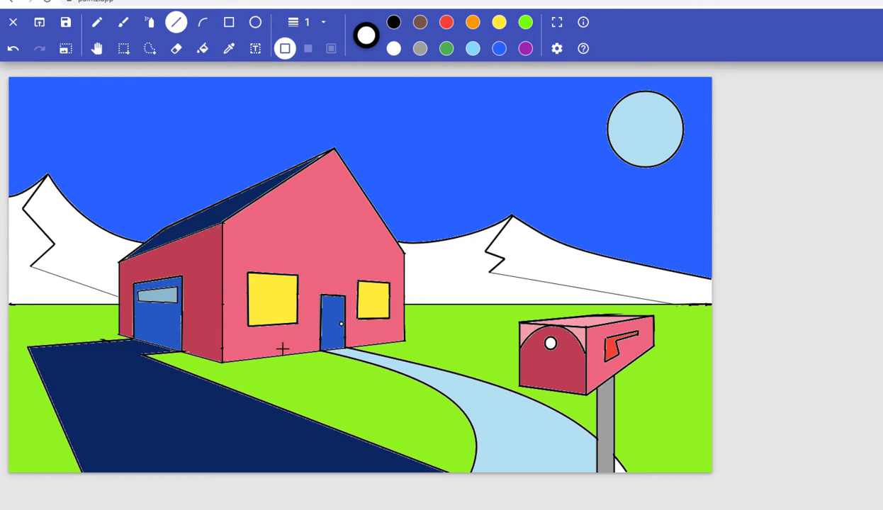
{"action": "key", "text": "ctrl+plus"}
{"action": "scroll", "coordinate": [221, 294], "scroll_direction": "down", "scroll_amount": 3}
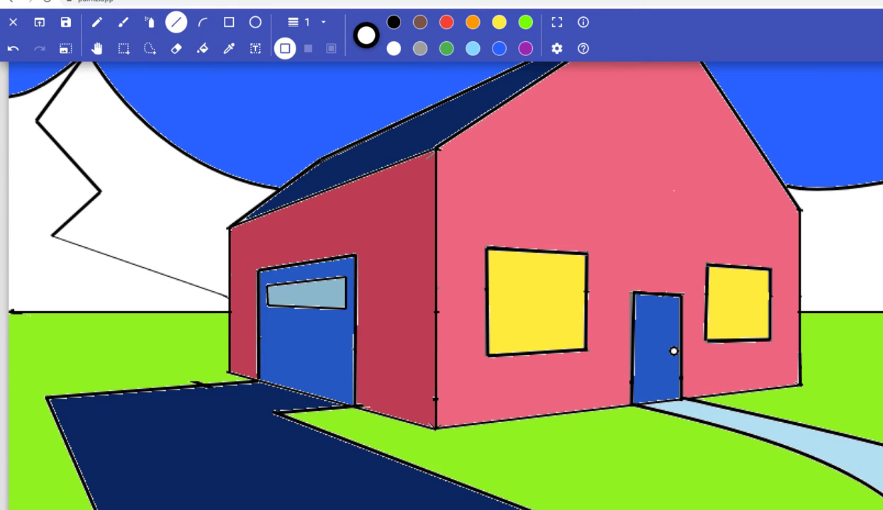
{"action": "scroll", "coordinate": [510, 255], "scroll_direction": "down", "scroll_amount": 3}
Mix the custom purple #7833b9 and fill the left faces of both mountains with it
{"action": "left_click", "coordinate": [367, 35]}
{"action": "left_click", "coordinate": [498, 187]}
{"action": "left_click", "coordinate": [447, 124]}
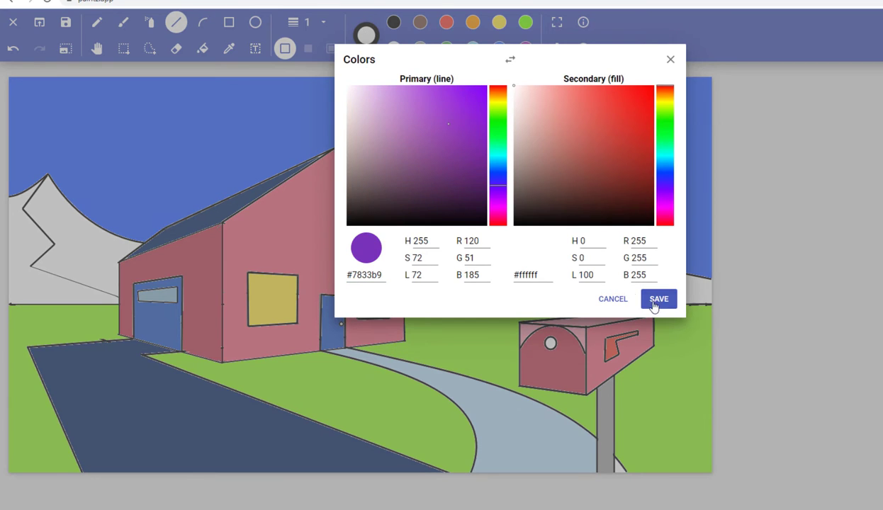
{"action": "left_click", "coordinate": [656, 301]}
{"action": "left_click", "coordinate": [202, 48]}
{"action": "left_click", "coordinate": [447, 270]}
{"action": "left_click", "coordinate": [10, 239]}
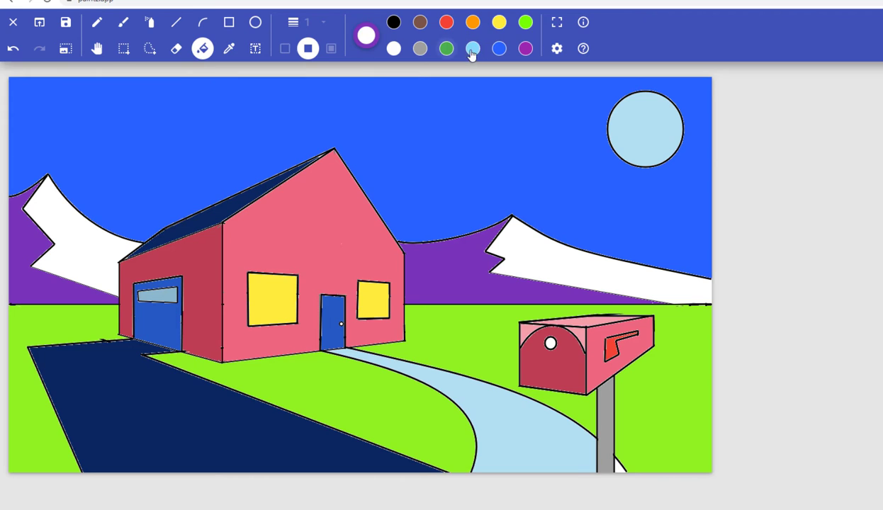
Mix a custom medium sky blue and fill the right faces of both mountains with it
{"action": "left_click", "coordinate": [366, 35]}
{"action": "left_click", "coordinate": [430, 100]}
{"action": "left_click", "coordinate": [653, 300]}
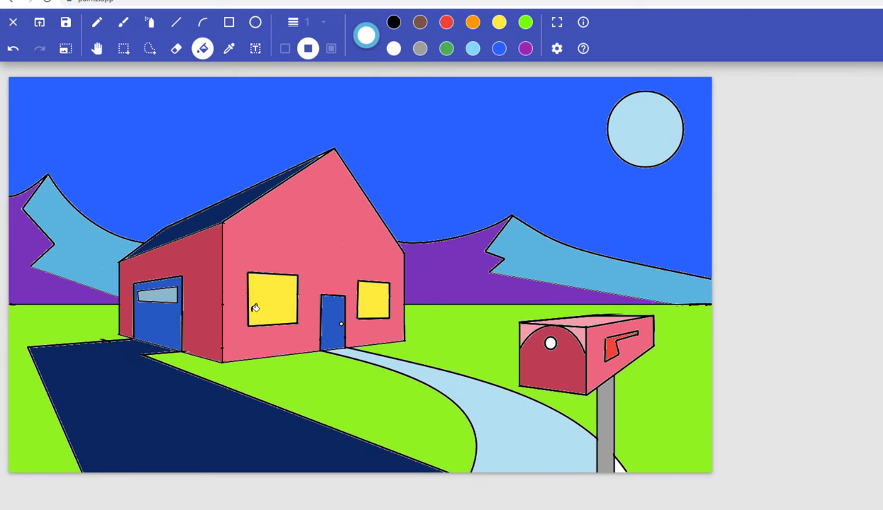
Lighten the sky blue to a softer tint and refill the right faces of both mountains with it
{"action": "left_click", "coordinate": [365, 35]}
{"action": "left_click", "coordinate": [409, 96]}
{"action": "left_click", "coordinate": [657, 297]}
{"action": "left_click", "coordinate": [568, 251]}
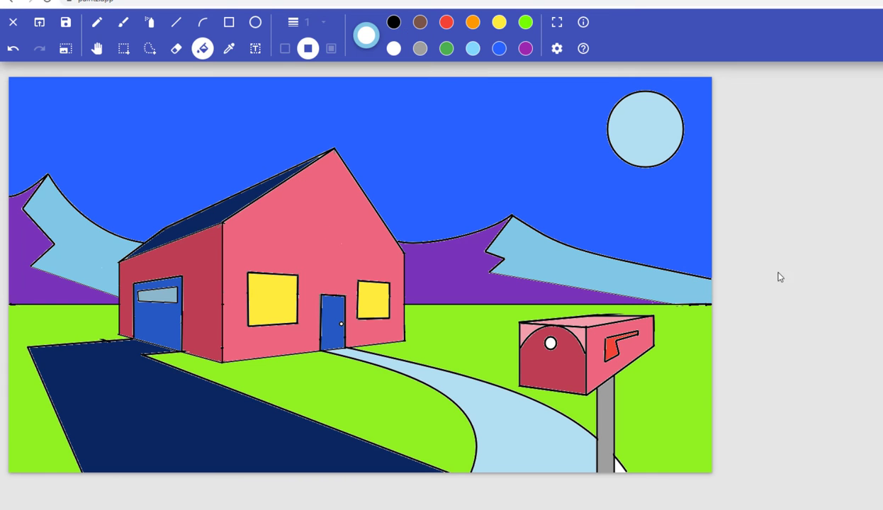